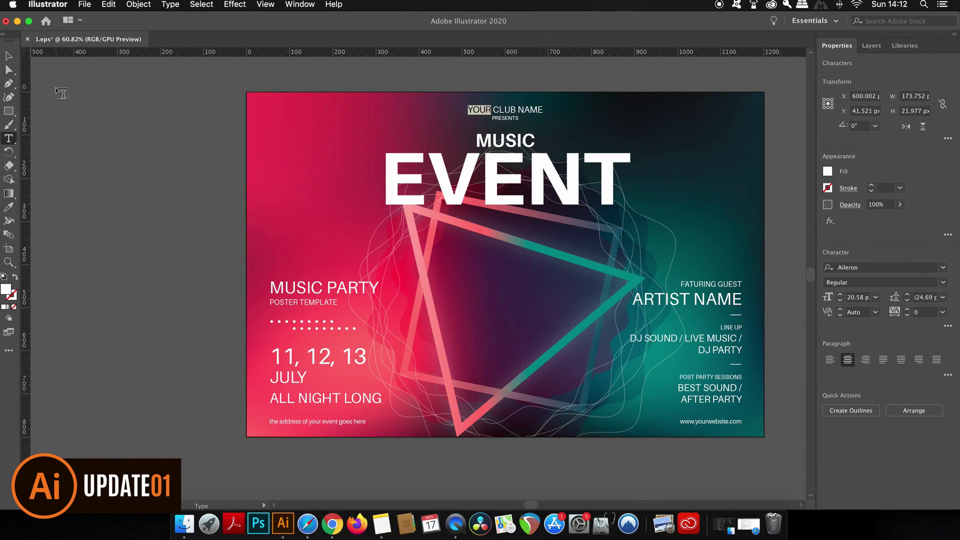
Deselect the poster text with the Selection tool and bring up the Edit menu.
left_click(7, 58)
left_click(6, 57)
left_click(183, 119)
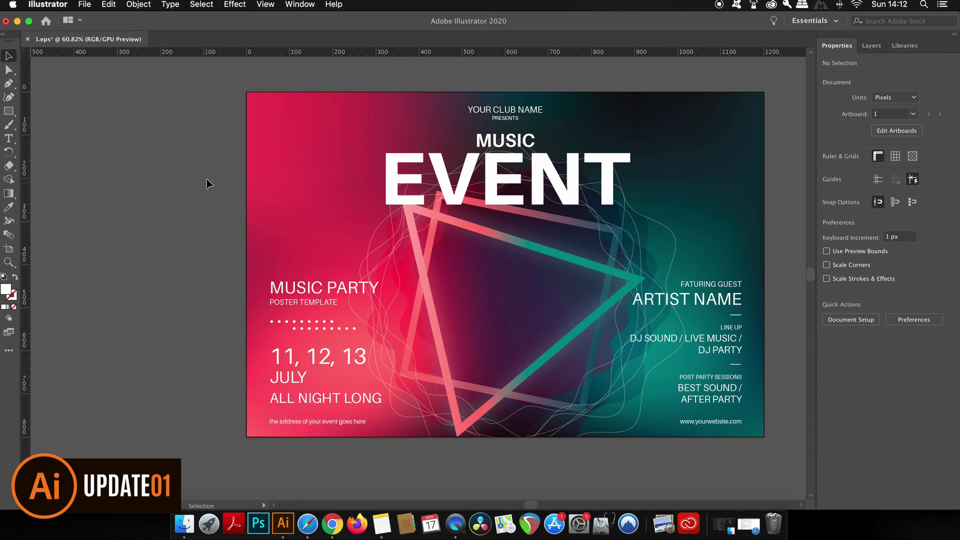
left_click(84, 4)
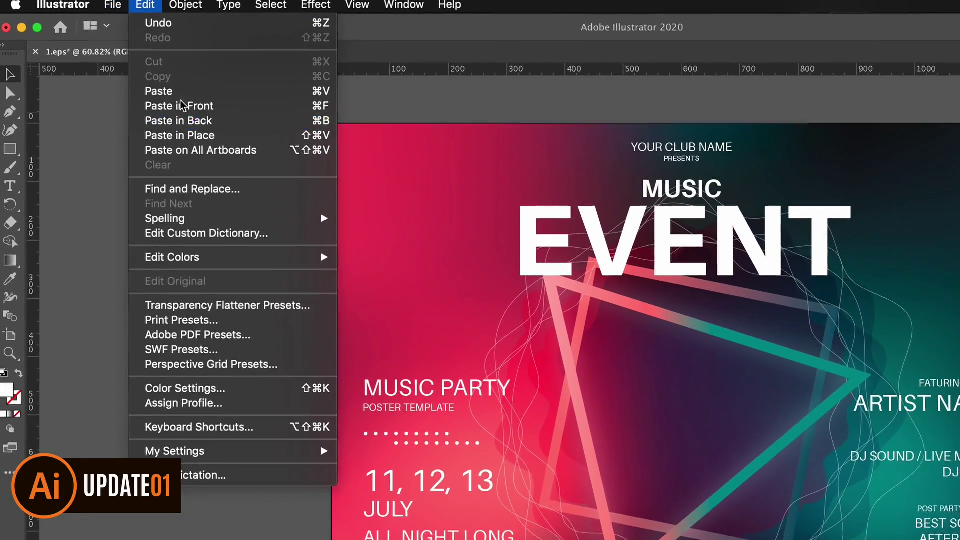
mouse_move(178, 237)
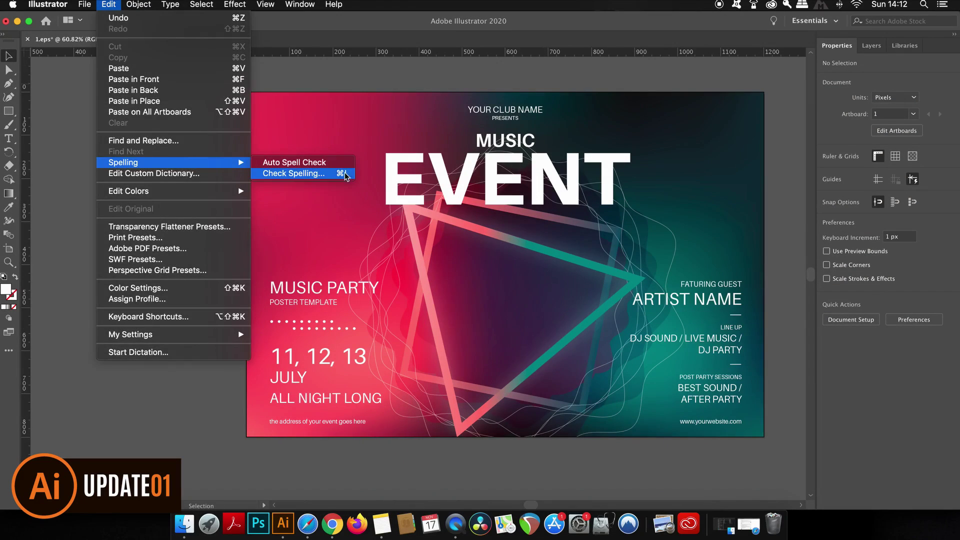
Start Check Spelling with Uncapitalized Start of Sentence turned off.
left_click(511, 256)
mouse_move(413, 161)
left_mouse_down()
mouse_move(158, 115)
mouse_move(124, 94)
left_mouse_up()
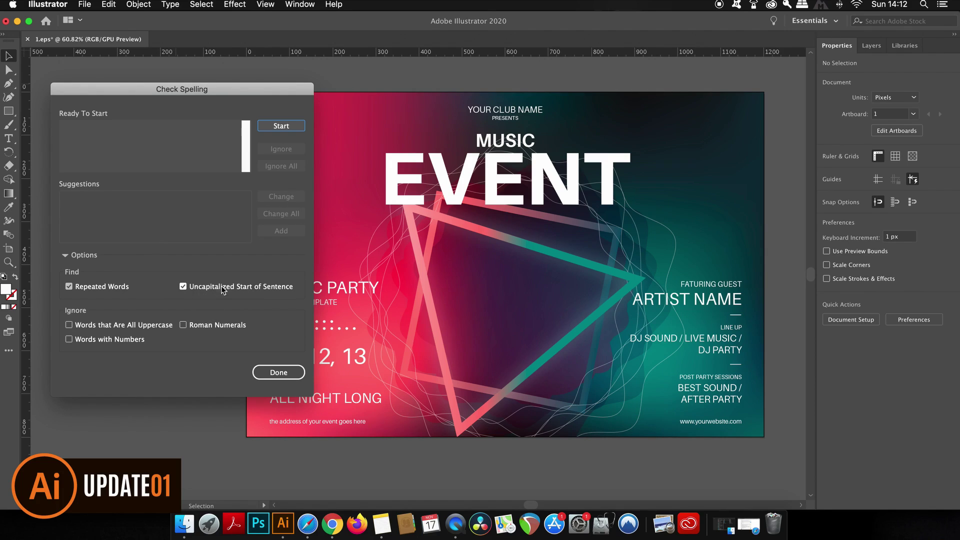
left_click(187, 285)
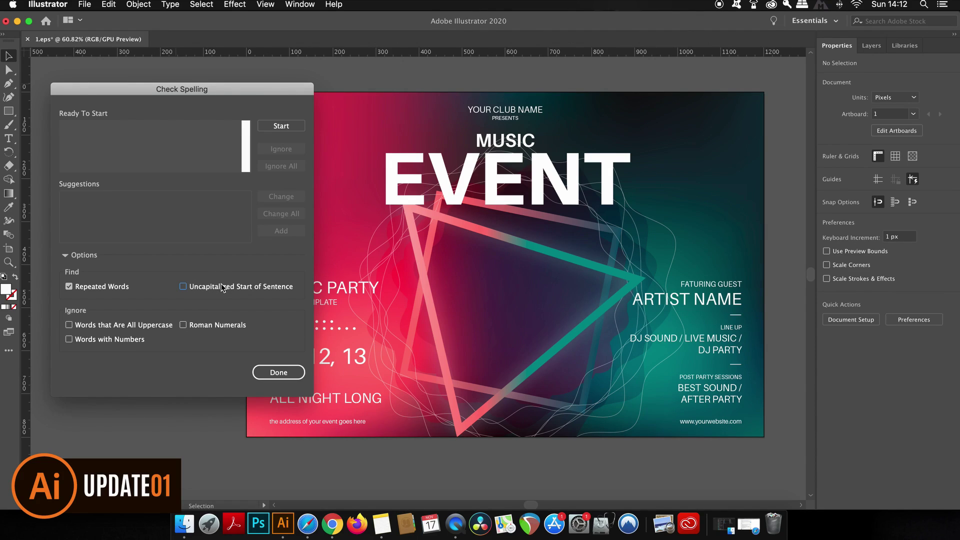
left_click(281, 125)
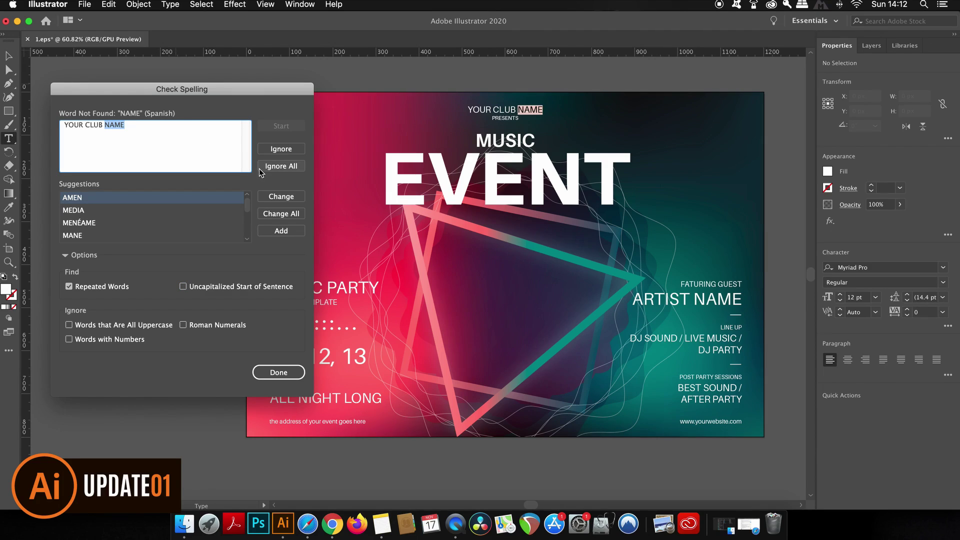
Ignore the flagged words NAME, PRESENTS, MUSIC, EVENT and the web address, then finish.
left_click(282, 148)
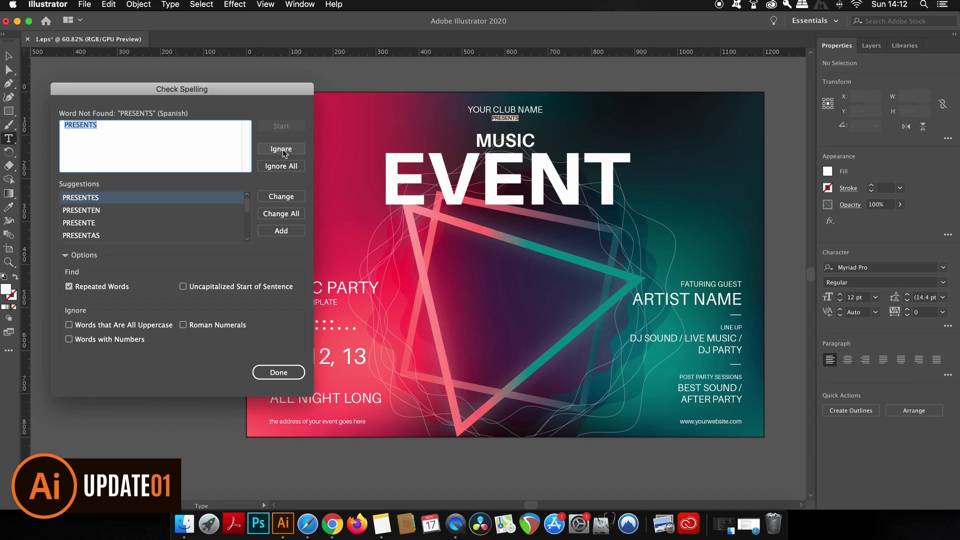
left_click(284, 153)
left_click(284, 153)
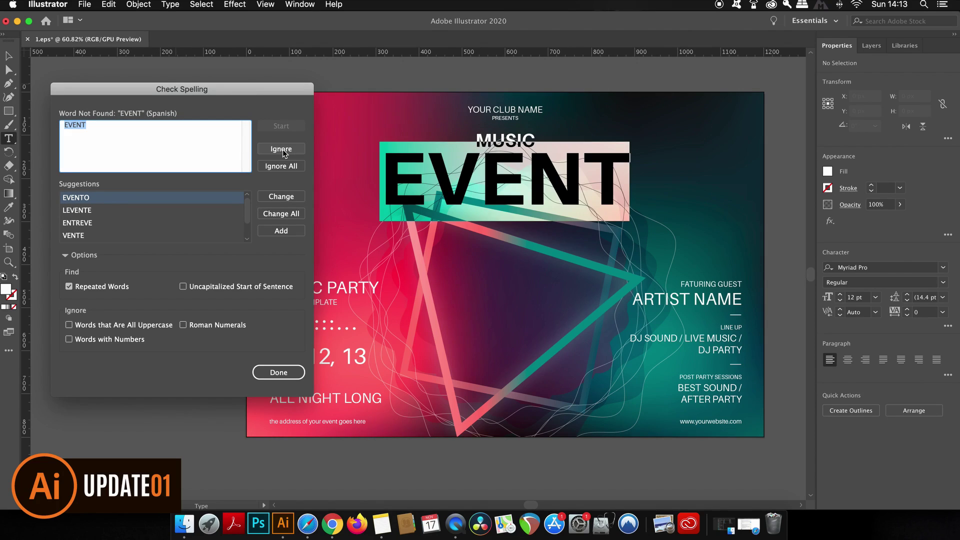
left_click(283, 154)
left_click(284, 154)
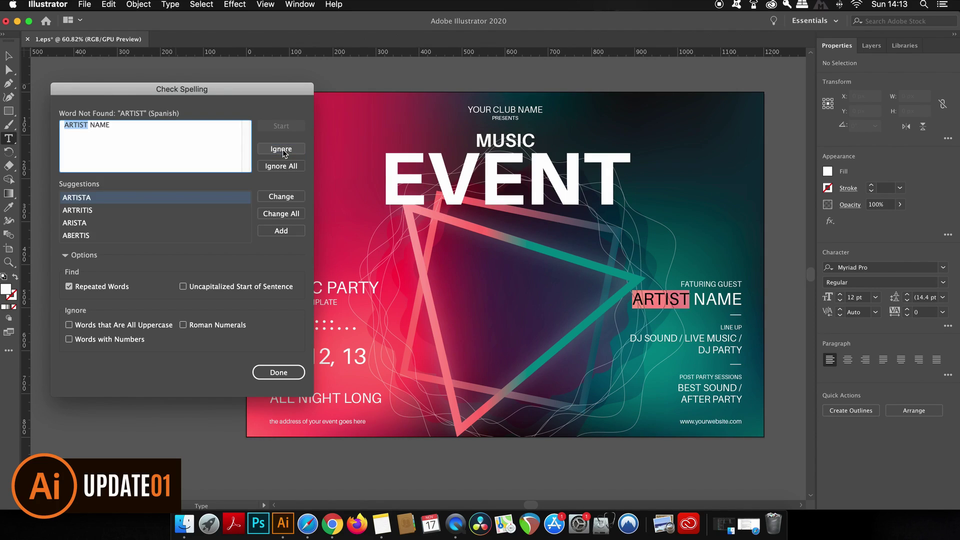
left_click(277, 373)
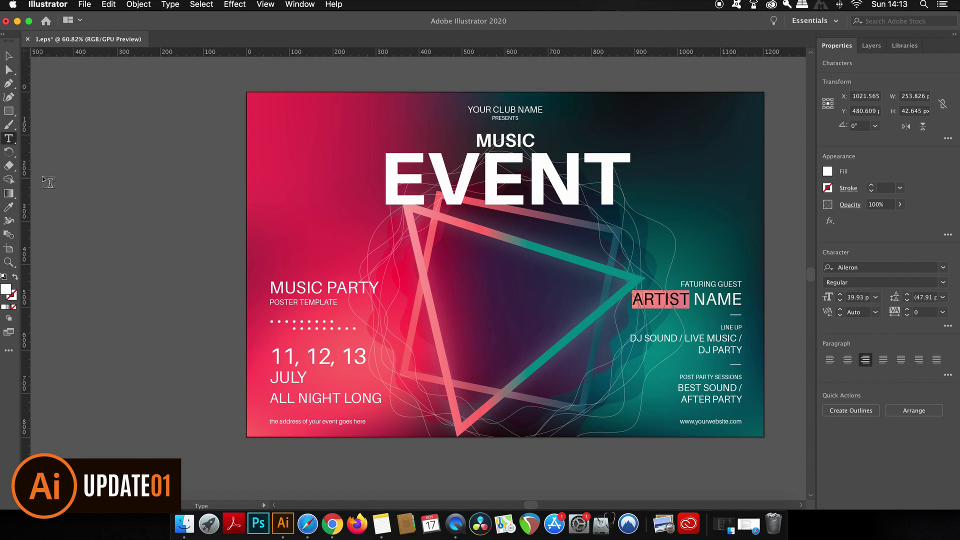
Deselect the ARTIST text and turn on Auto Spell Check.
left_click(9, 55)
left_click(69, 80)
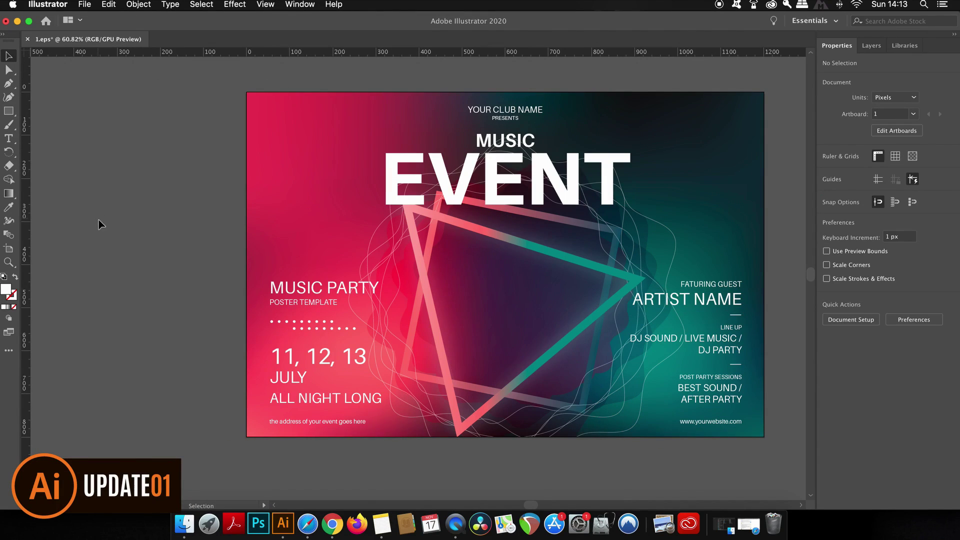
left_click(109, 4)
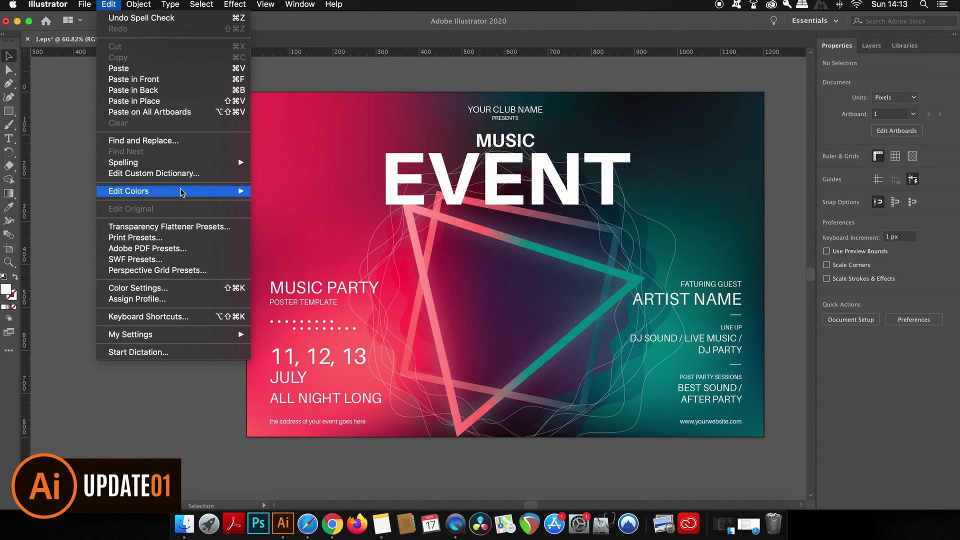
mouse_move(123, 163)
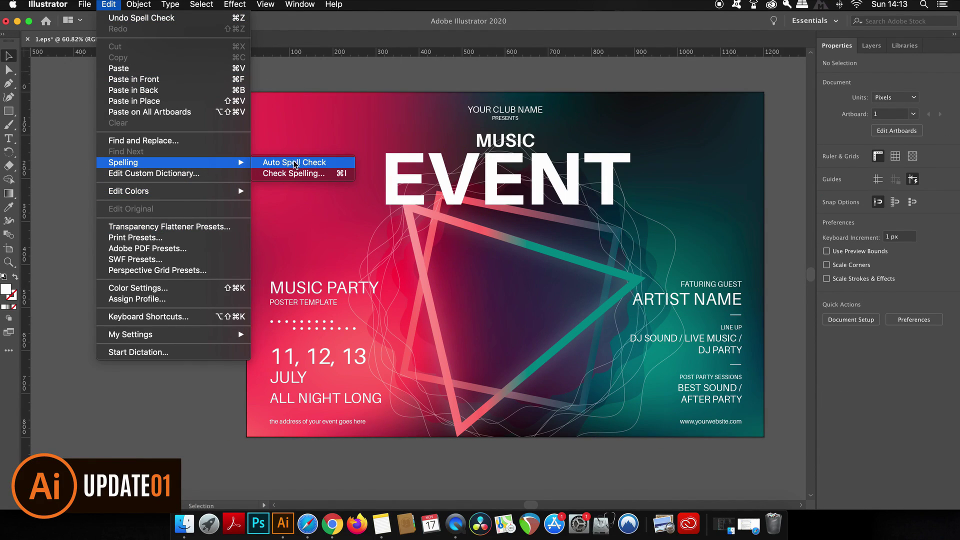
left_click(309, 165)
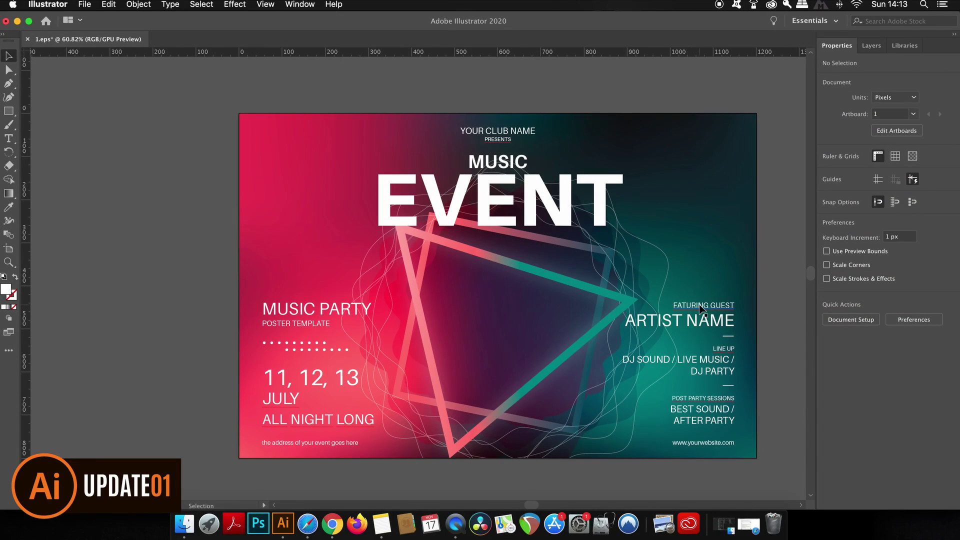
Show the spelling suggestions for the misspelled FATURING, then dismiss them.
key("t")
left_click(702, 304)
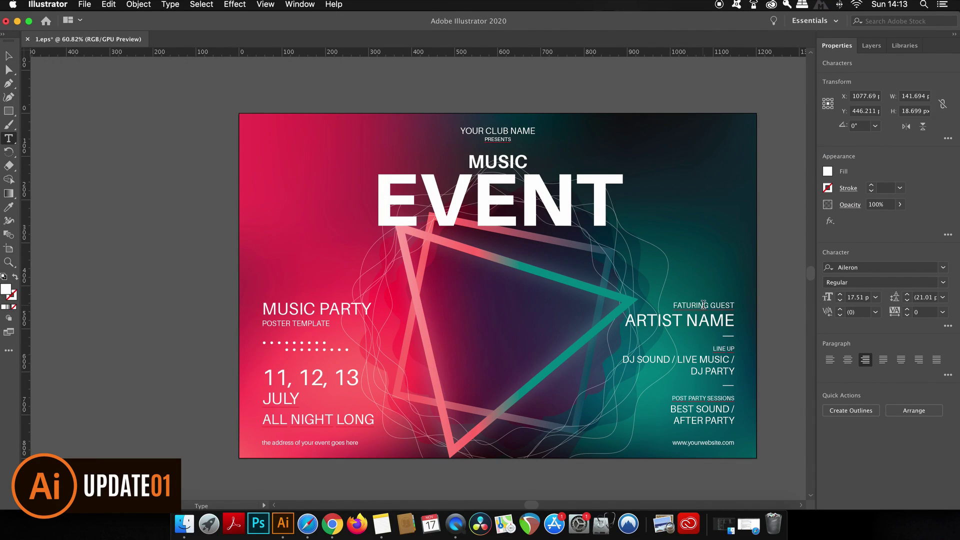
right_click(704, 307)
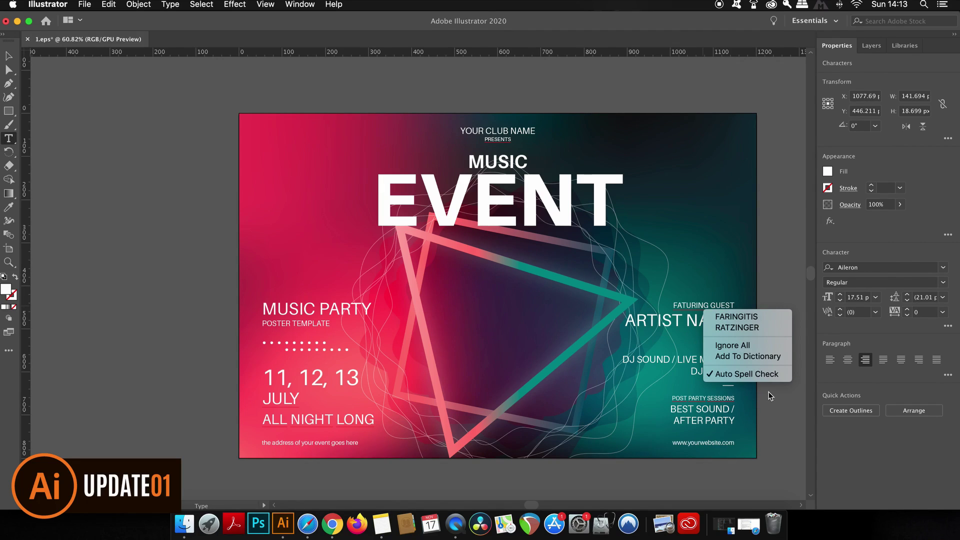
left_click(9, 58)
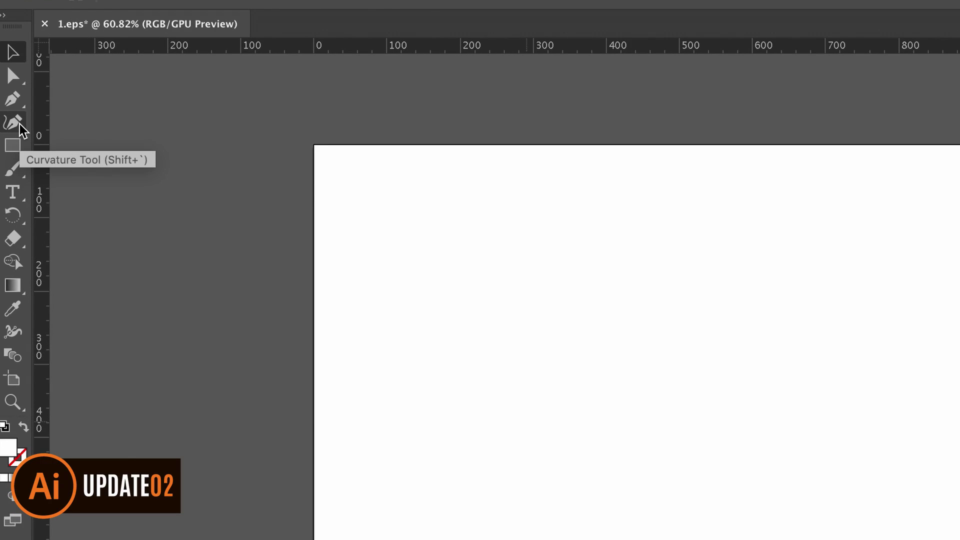
Draw a closed Curvature-tool blob through six points, with a notch on its right side.
left_click(19, 125)
left_click(292, 243)
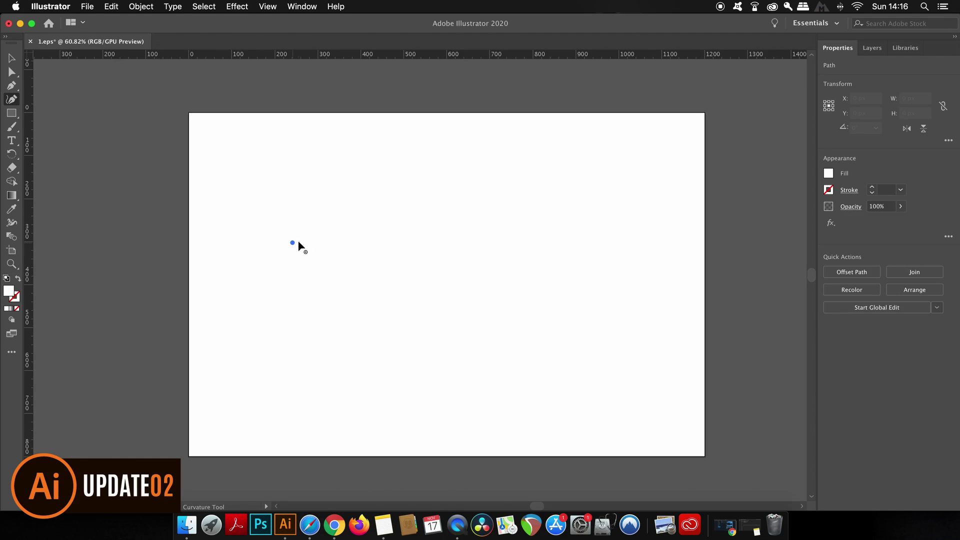
left_click(372, 173)
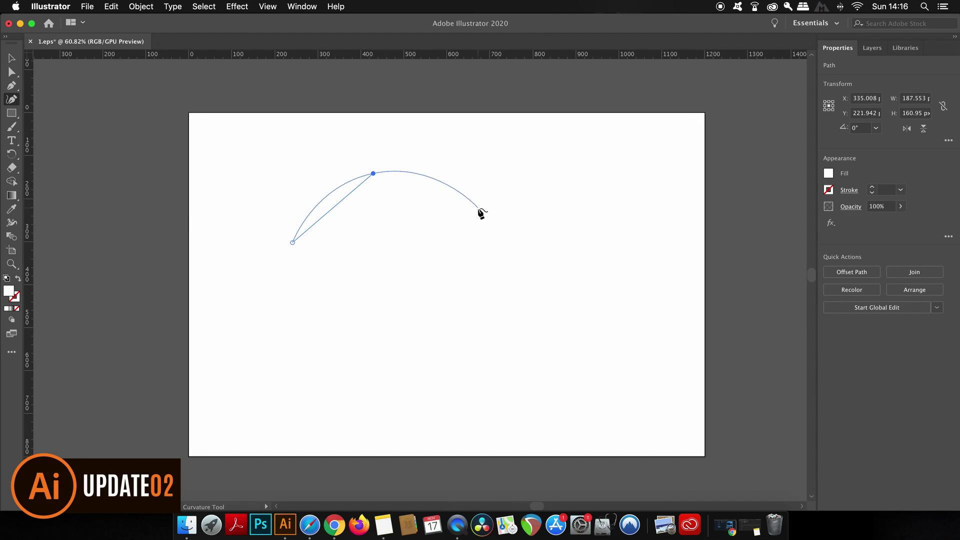
left_click(478, 207)
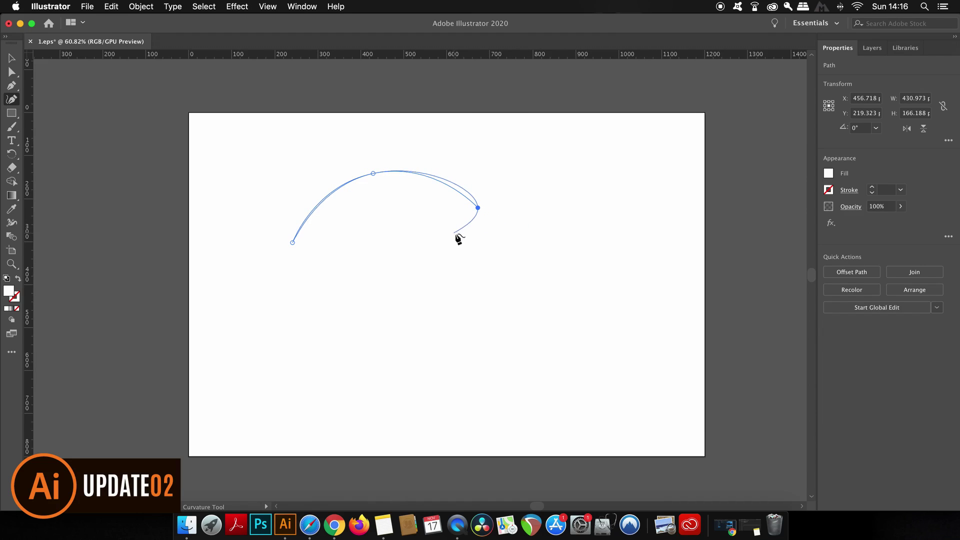
left_click(475, 247)
left_click(503, 284)
left_click(387, 371)
left_click(293, 242)
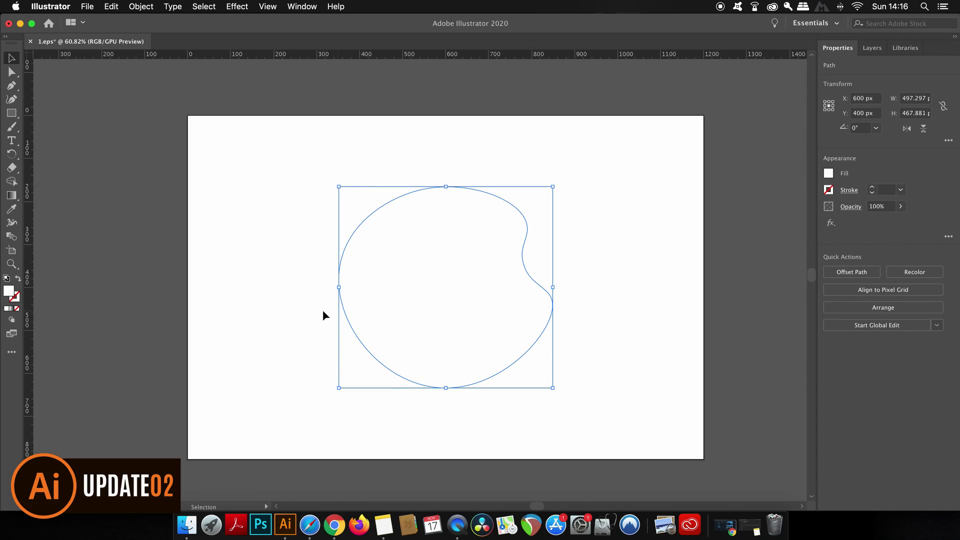
Give the blob a freeform gradient, move its top stop and add a stop at left.
left_click(10, 309)
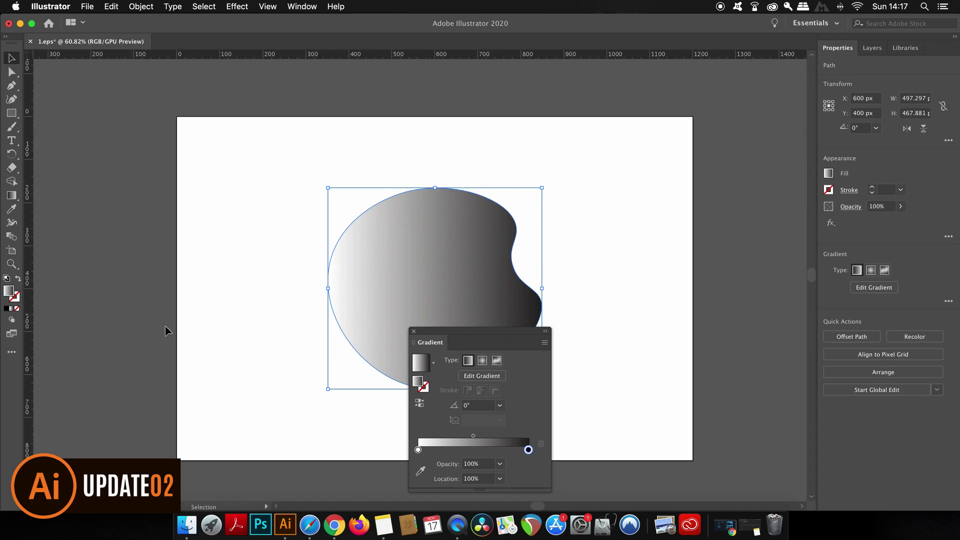
left_click_drag(497, 338, 700, 238)
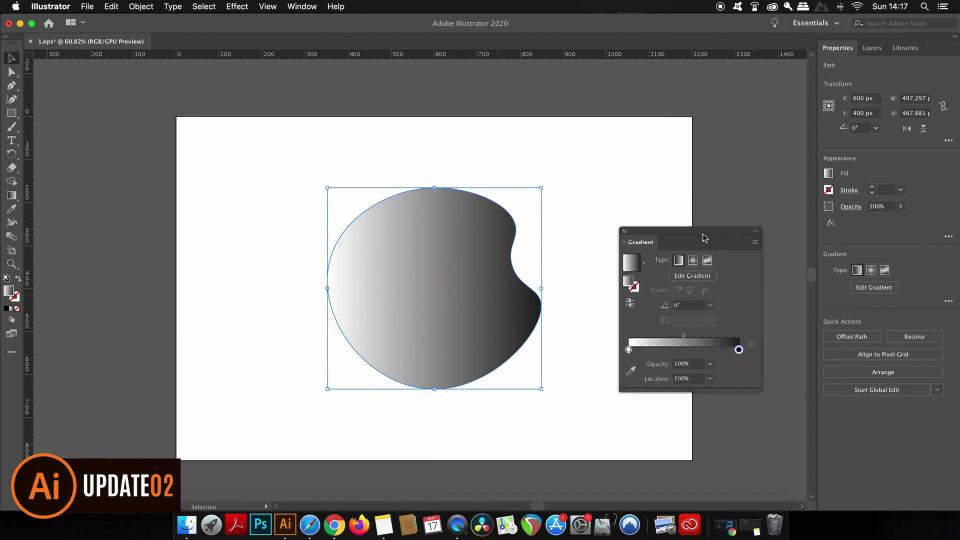
left_click(701, 262)
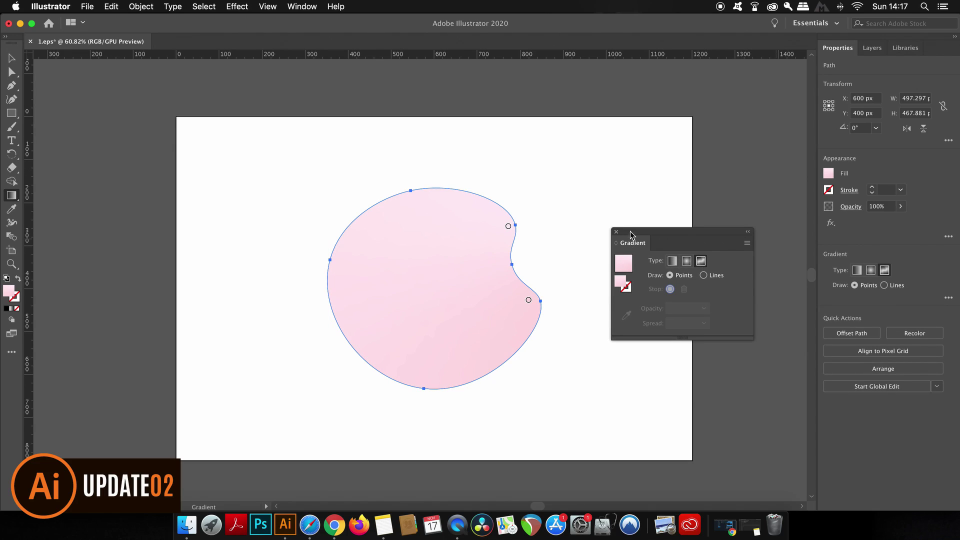
left_click_drag(661, 232, 720, 196)
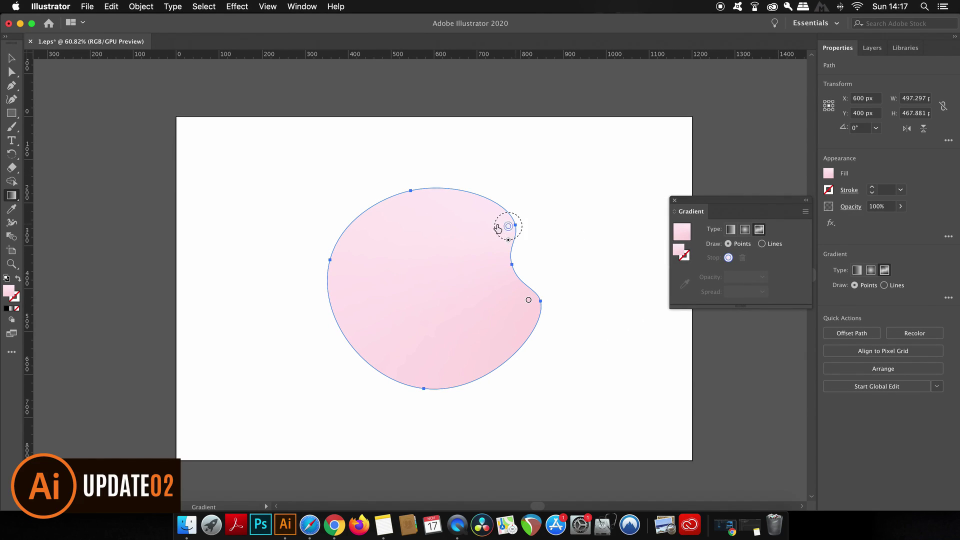
left_click_drag(509, 226, 433, 223)
left_click(386, 295)
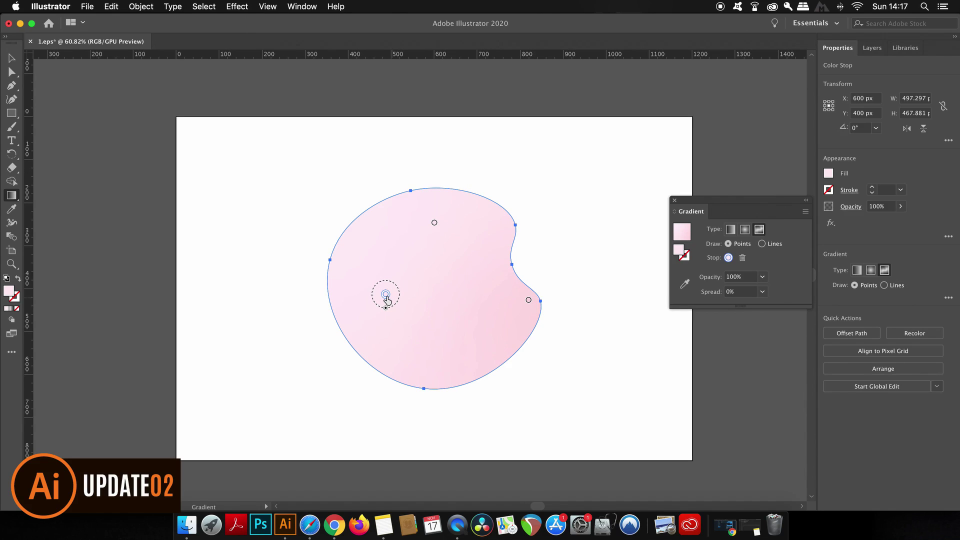
Color the new stop magenta-purple and rearrange the white and central stops.
double_click(386, 296)
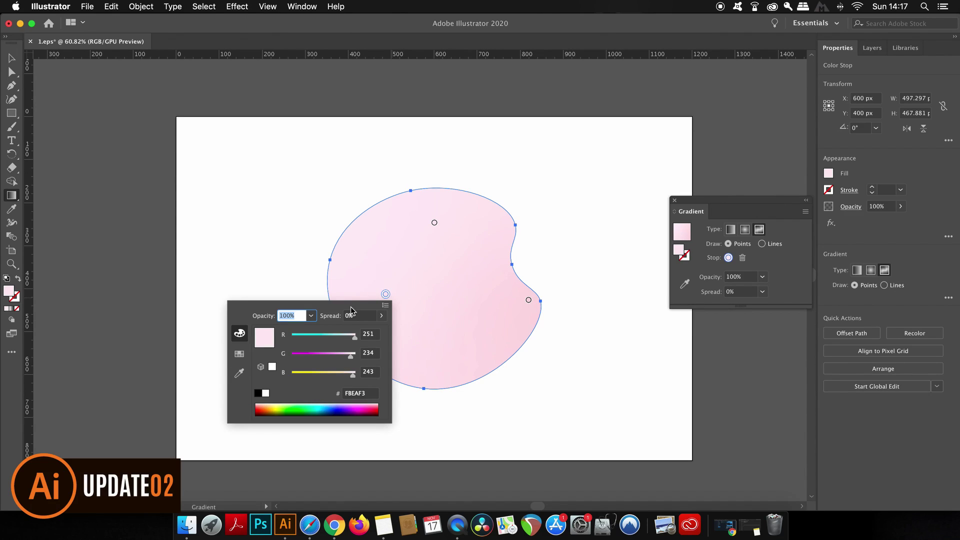
left_click_drag(351, 356, 302, 357)
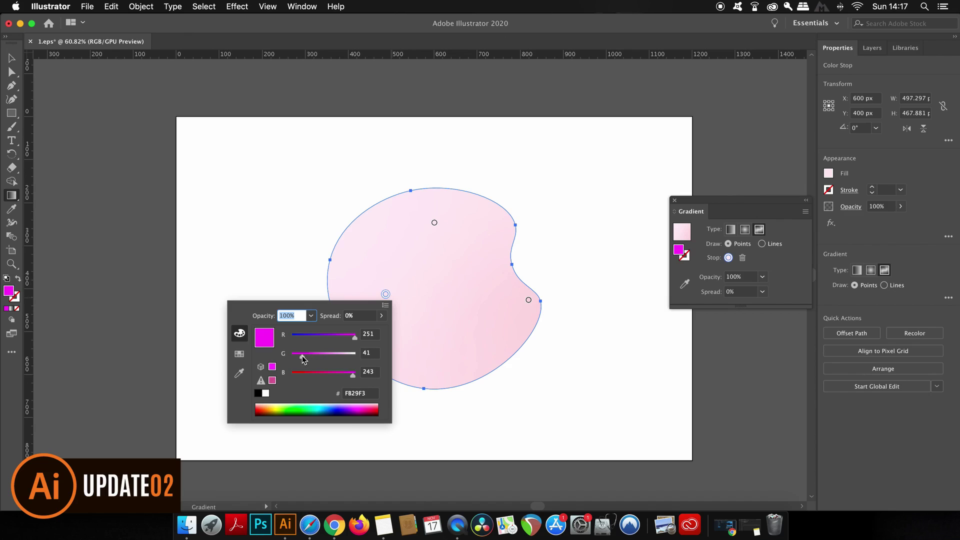
left_click_drag(352, 335, 343, 337)
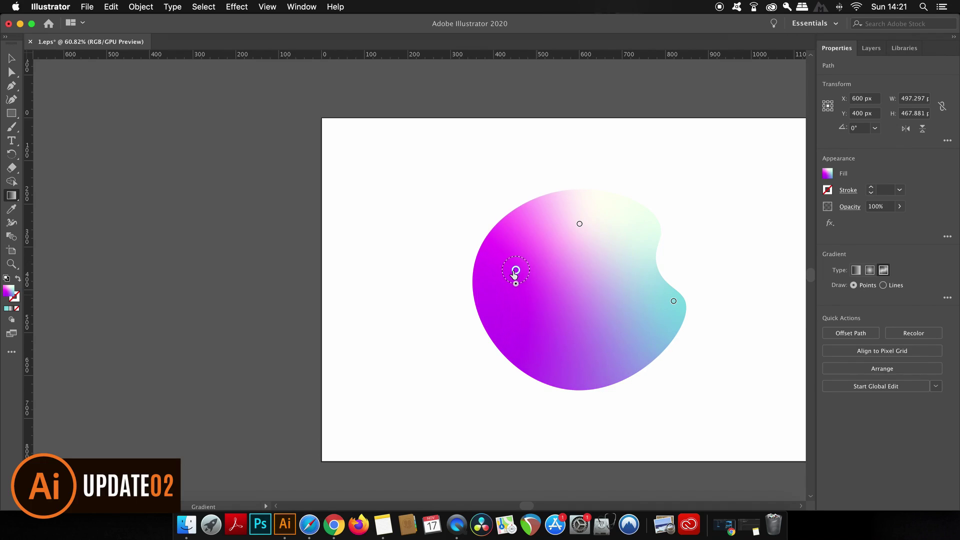
left_click_drag(581, 227, 593, 258)
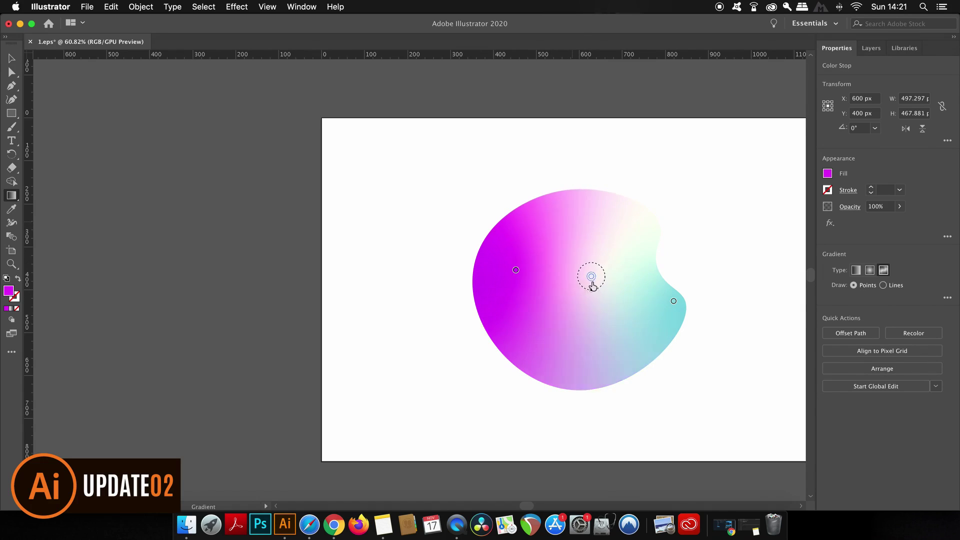
left_click_drag(591, 284, 589, 281)
left_click(445, 200)
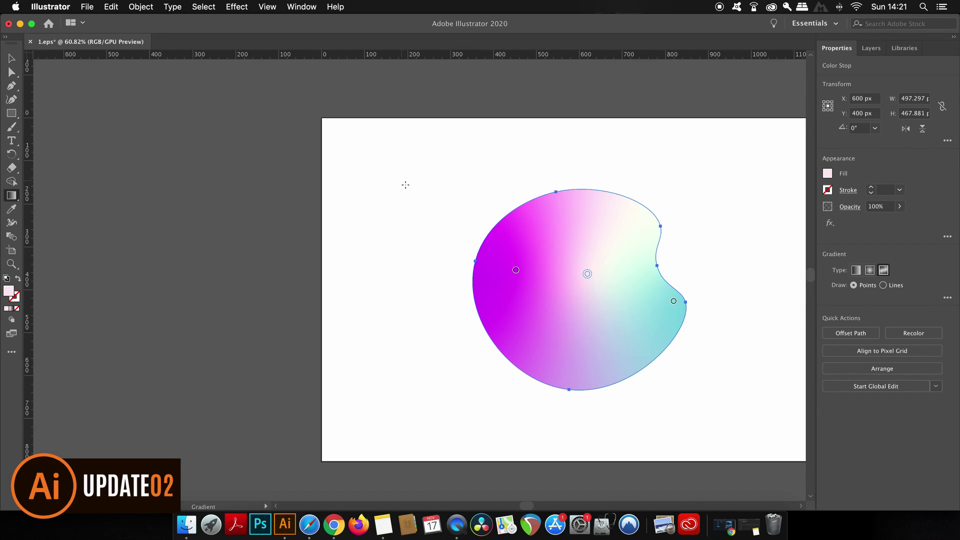
left_click(111, 7)
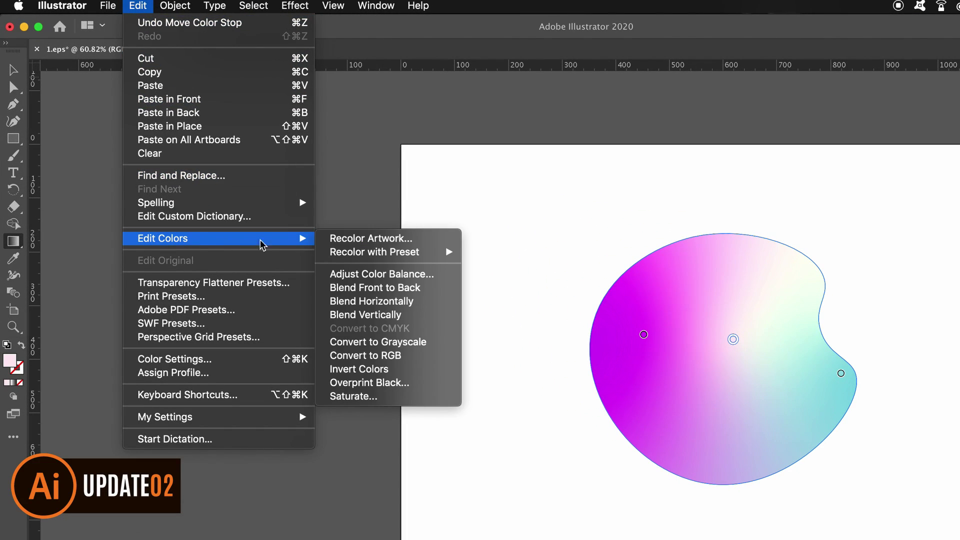
mouse_move(162, 238)
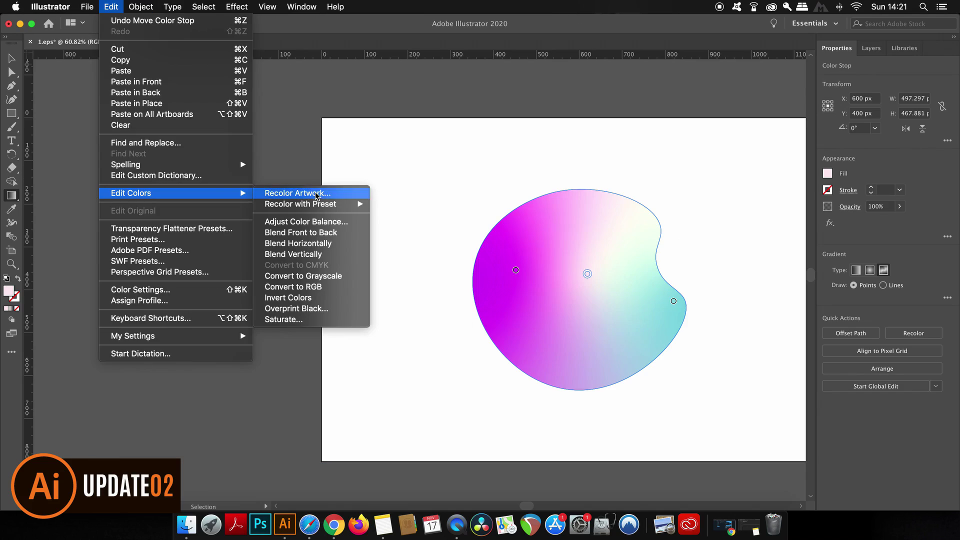
Use the Recolor Artwork color wheel to shift the blob to pink, lilac and yellow-green.
left_click(394, 241)
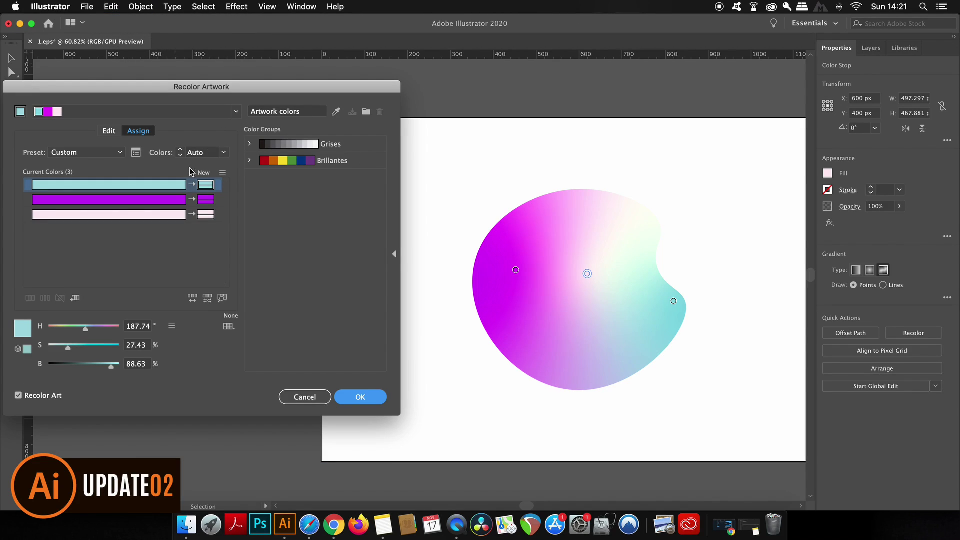
mouse_move(109, 215)
left_click(110, 131)
left_click_drag(115, 235, 120, 209)
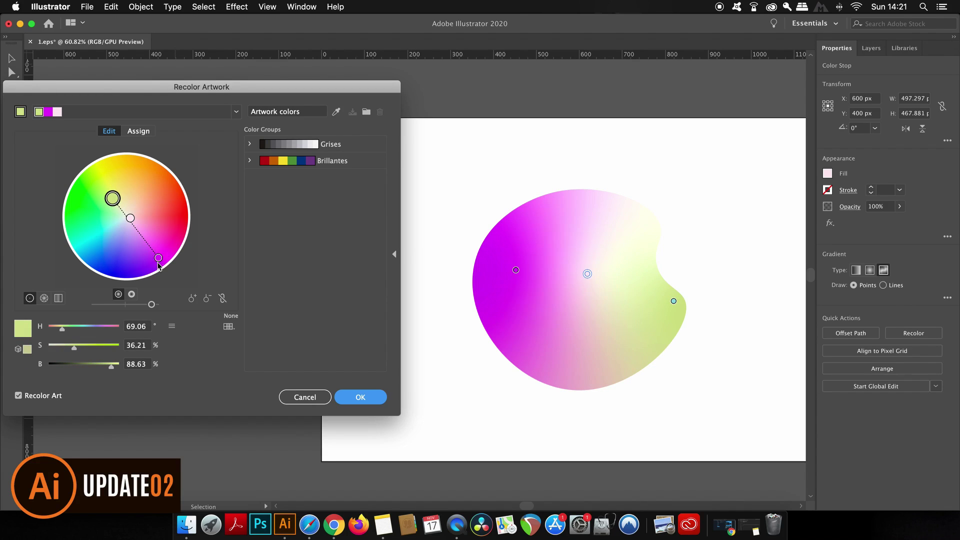
mouse_move(158, 258)
left_mouse_down()
mouse_move(163, 235)
mouse_move(115, 248)
mouse_move(130, 236)
left_mouse_up()
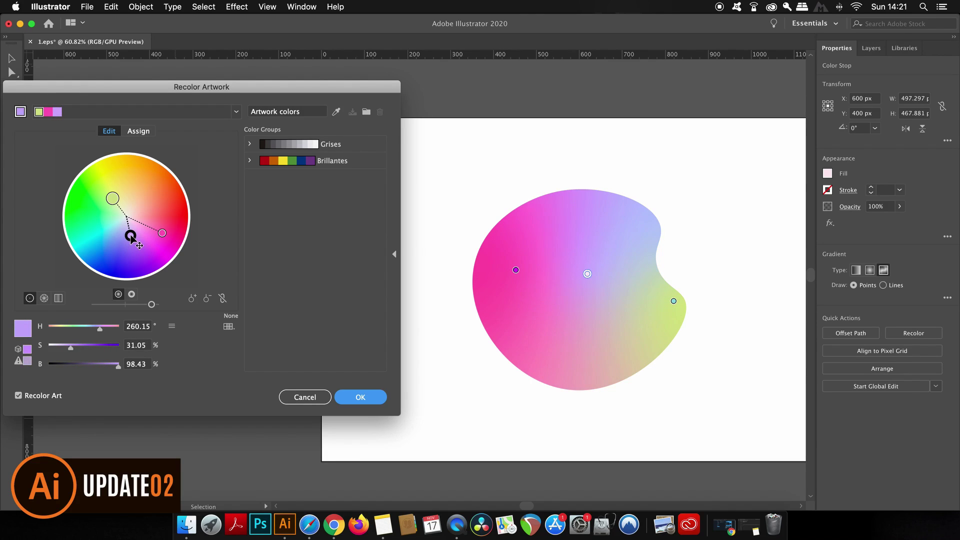
left_click(142, 134)
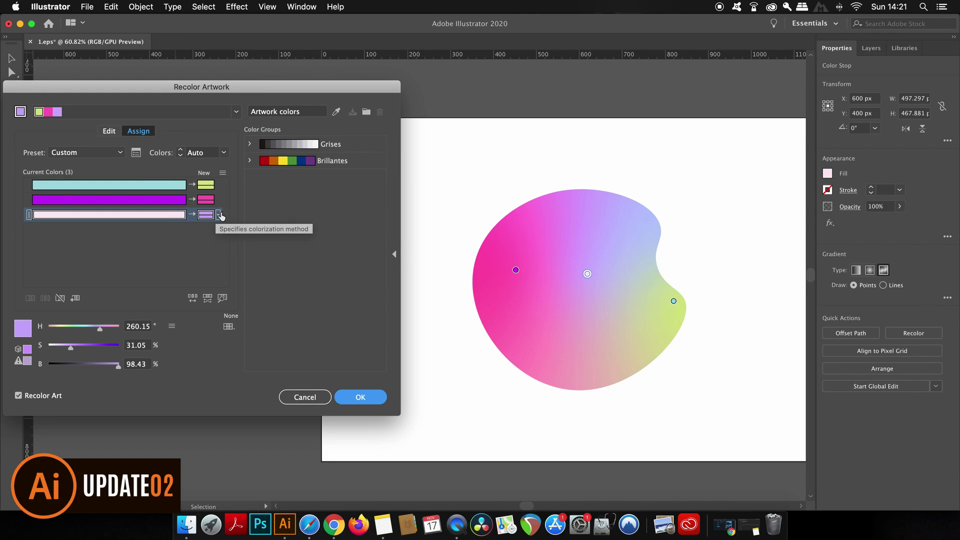
left_click(218, 215)
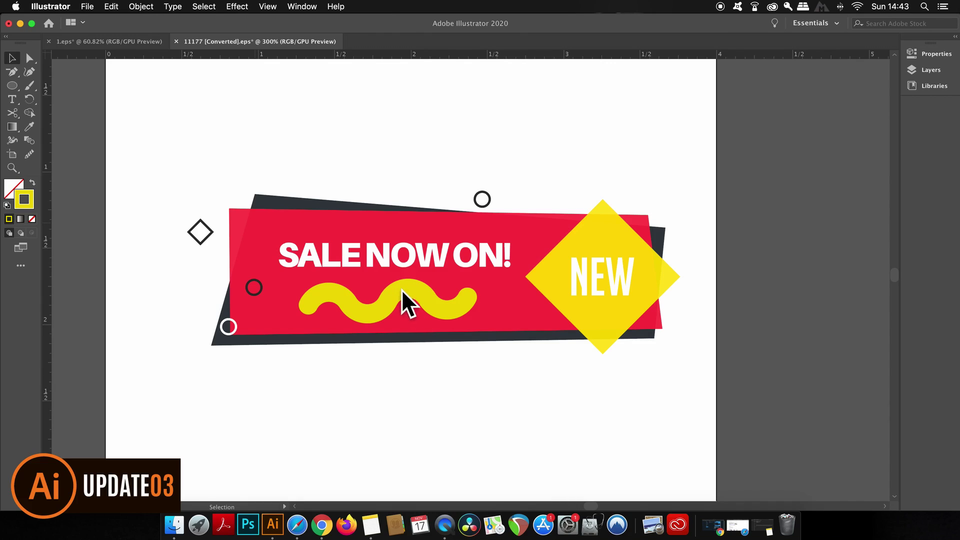
scroll(406, 299, "up", 2)
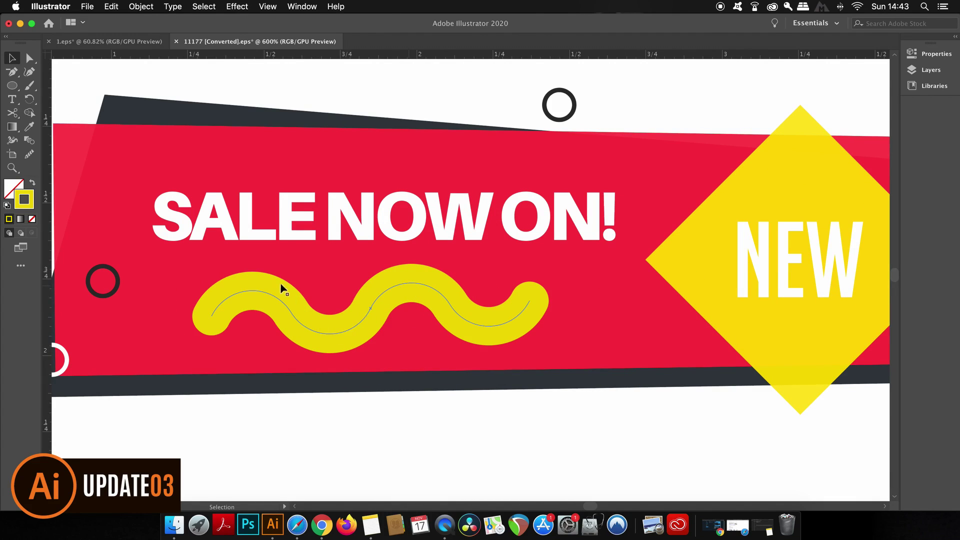
Direct-select the yellow wavy path and choose the Delete Anchor Point Tool.
key("a")
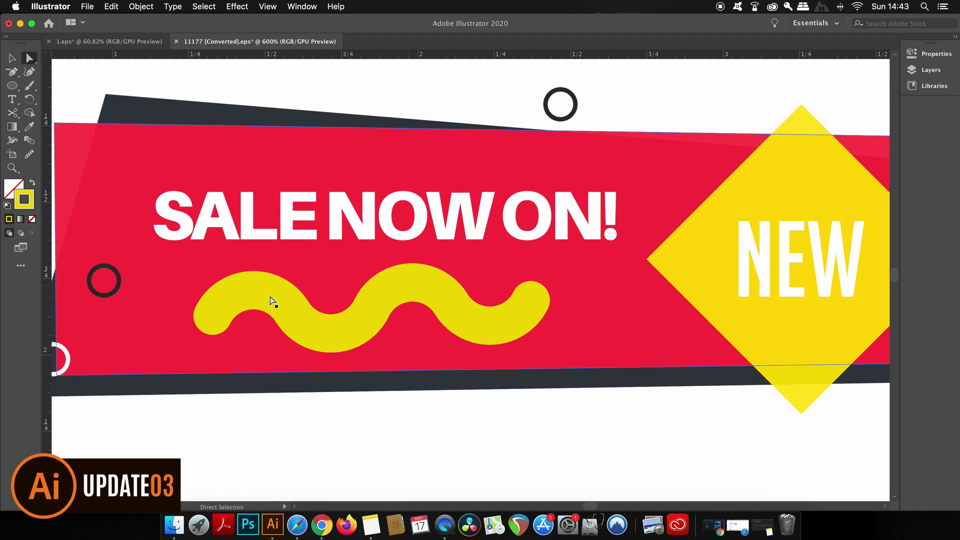
left_click(270, 297)
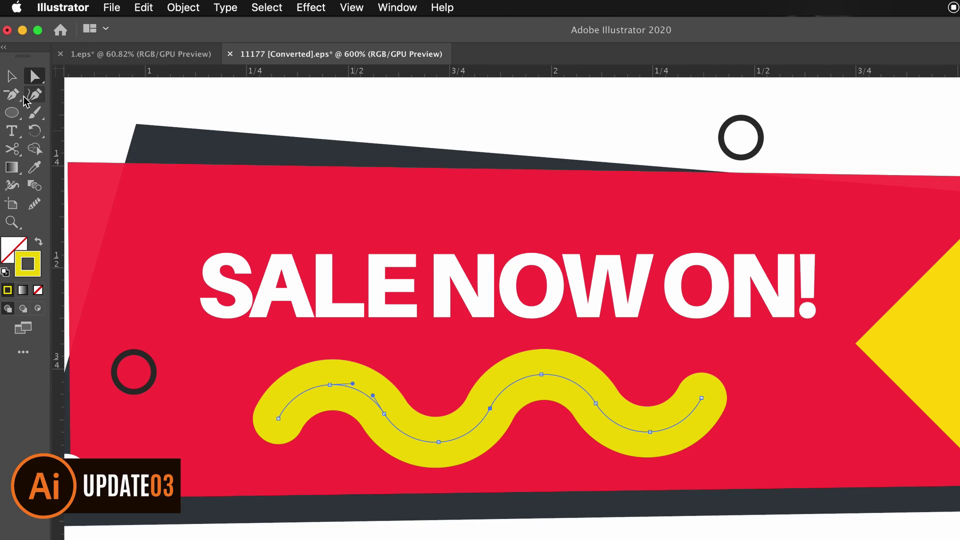
left_click_drag(15, 100, 94, 150)
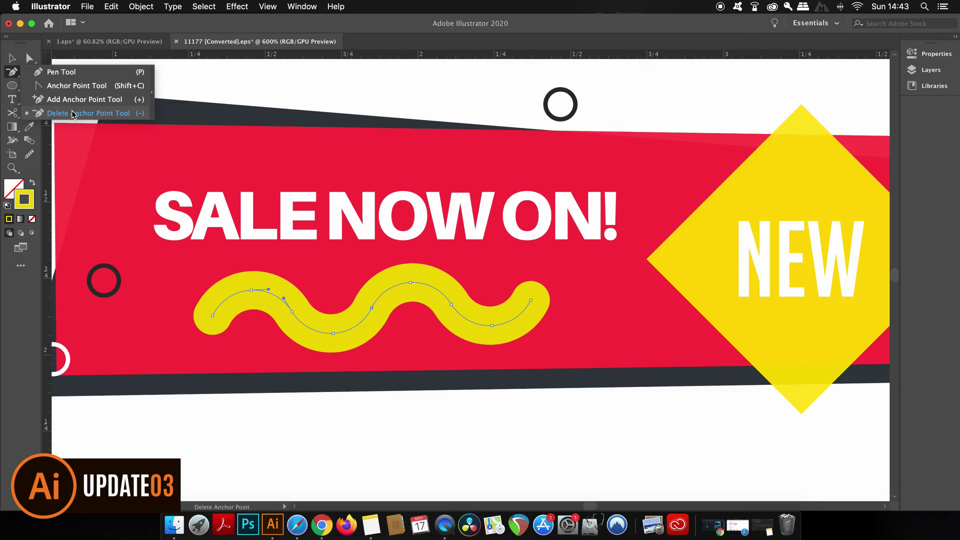
left_click_drag(94, 150, 95, 151)
scroll(278, 275, "up", 1)
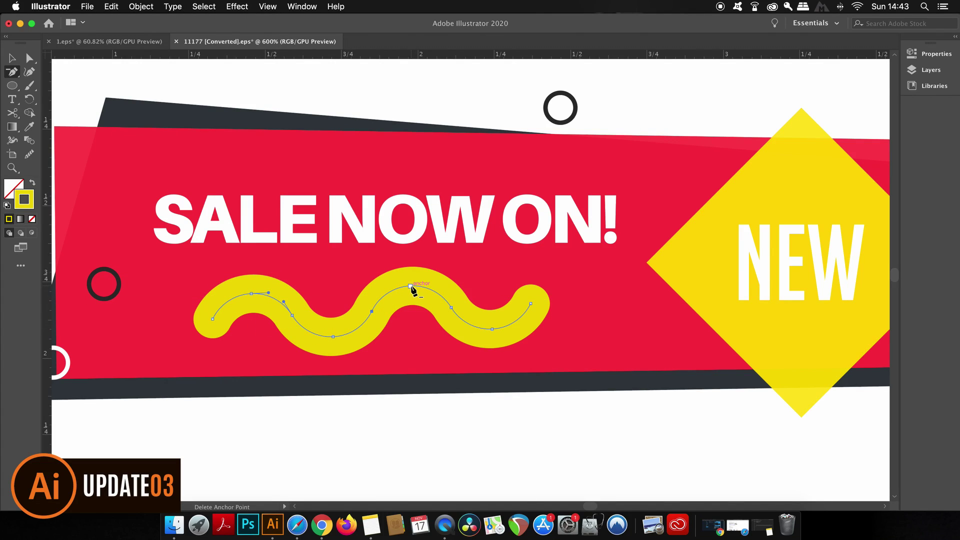
Delete the middle hump's top anchor and one near the right end, undoing trial deletions.
left_click(411, 287)
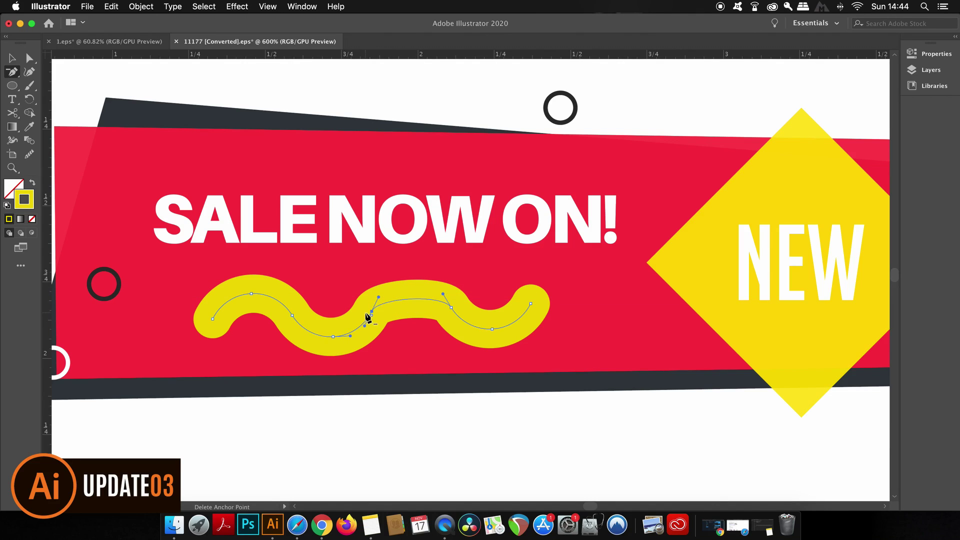
key("super+z")
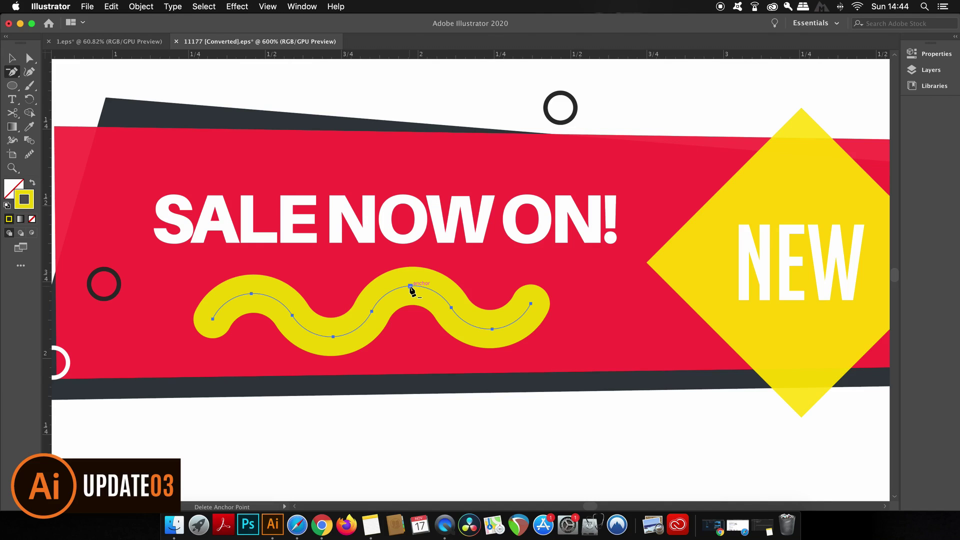
left_click(412, 288)
scroll(352, 300, "down", 2)
left_click(292, 282)
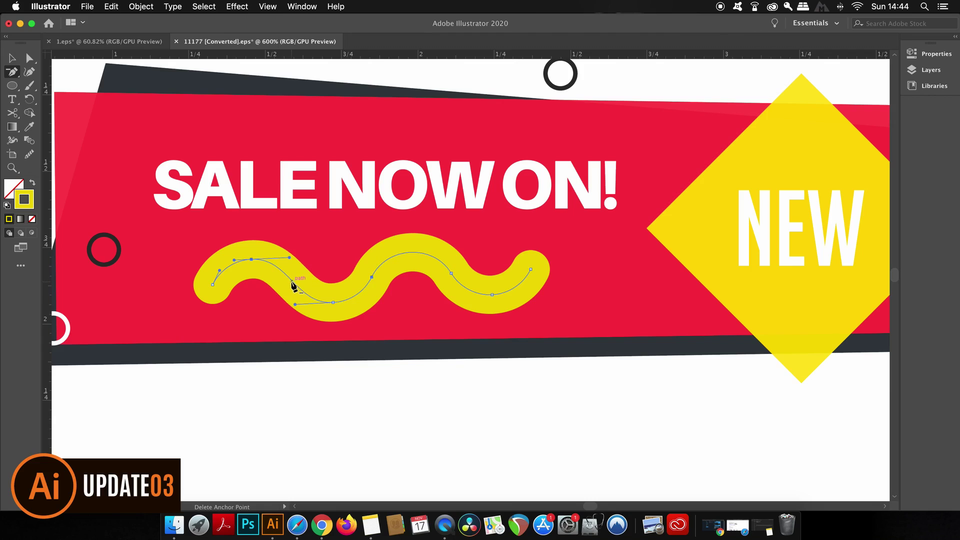
key("super+z")
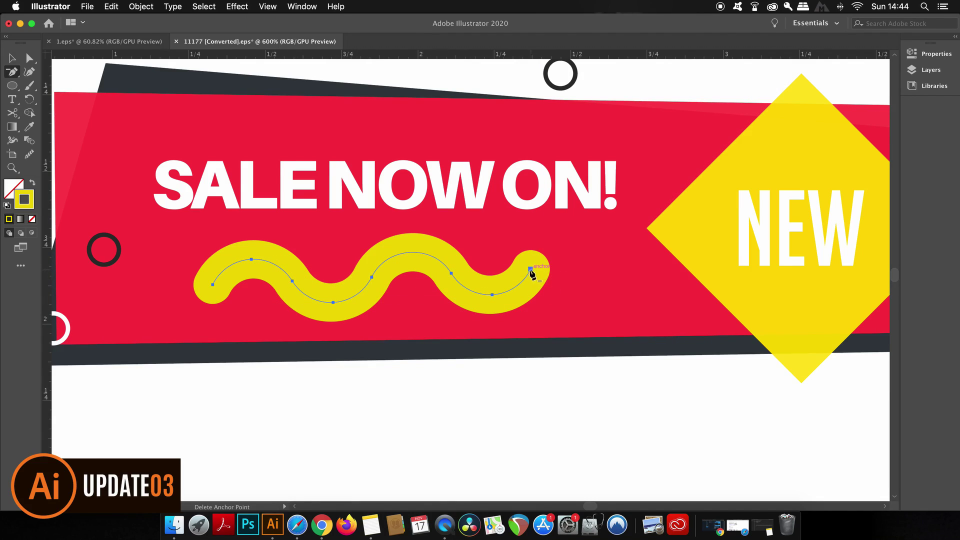
left_click(492, 294)
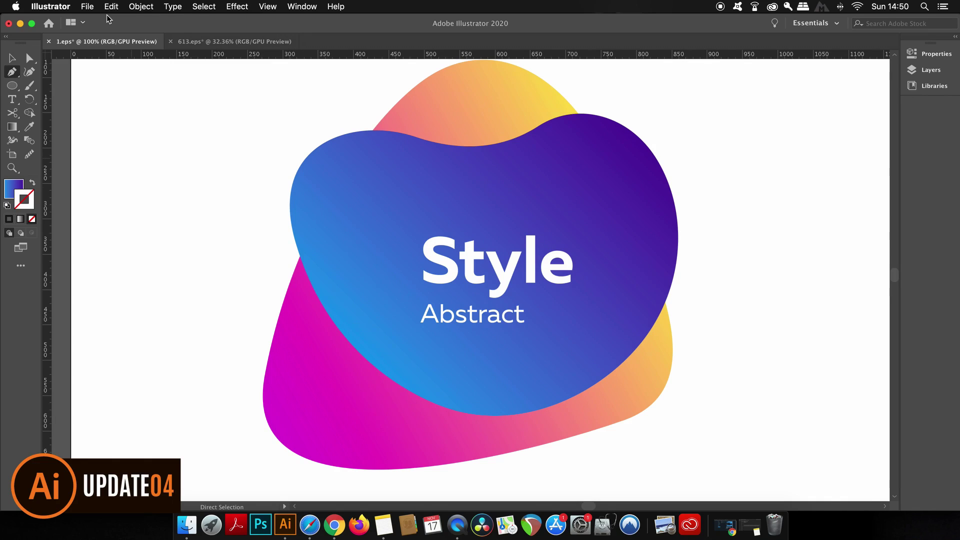
Undo the stray path, select the blue blob and show its anchors with the Pen.
left_click(381, 174)
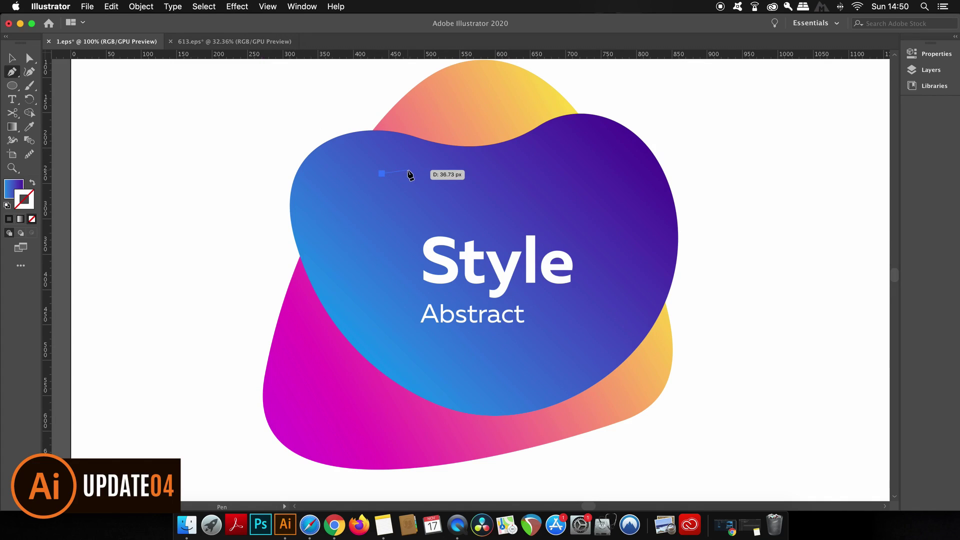
key("ctrl+z")
key("v")
left_click(388, 177)
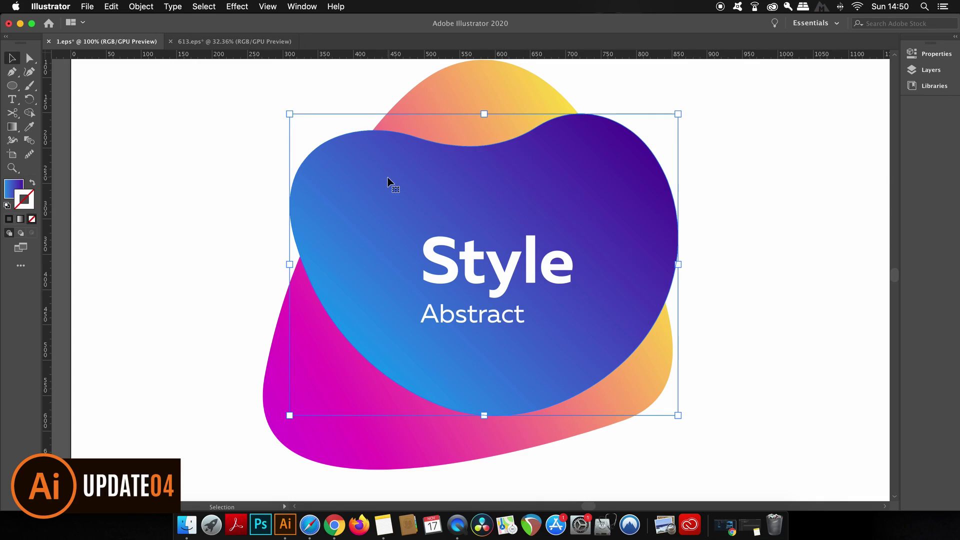
key("p")
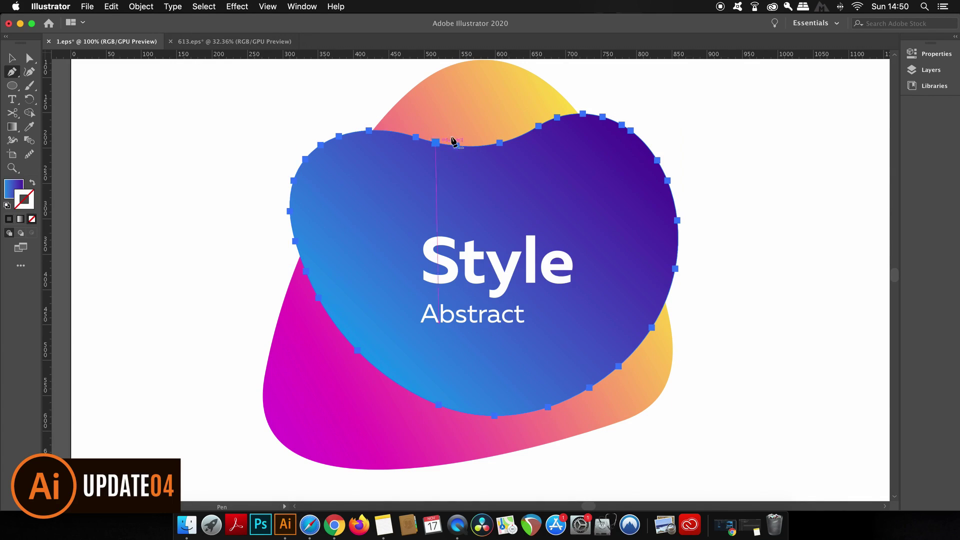
Set the anchor point display size to maximum in Selection & Anchor Display preferences.
left_click(66, 6)
mouse_move(60, 38)
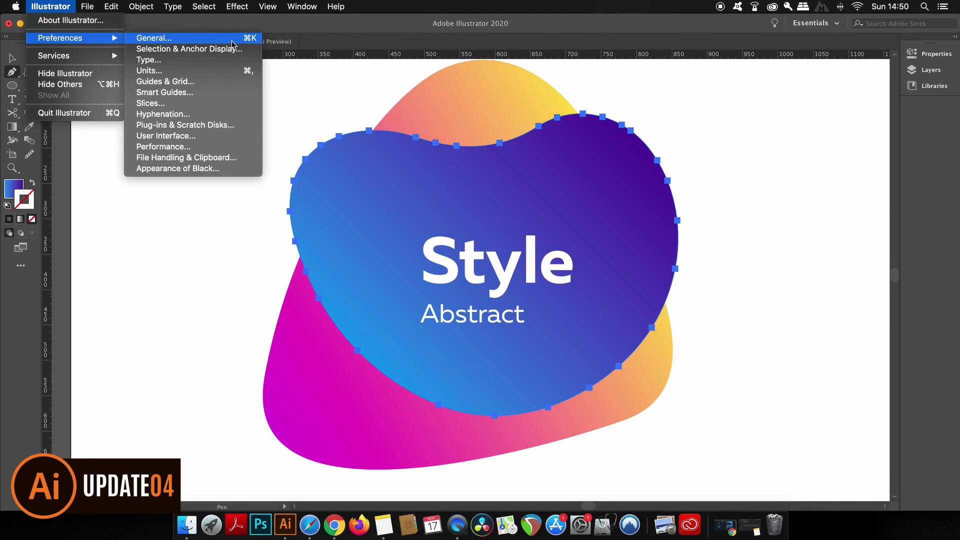
left_click(225, 49)
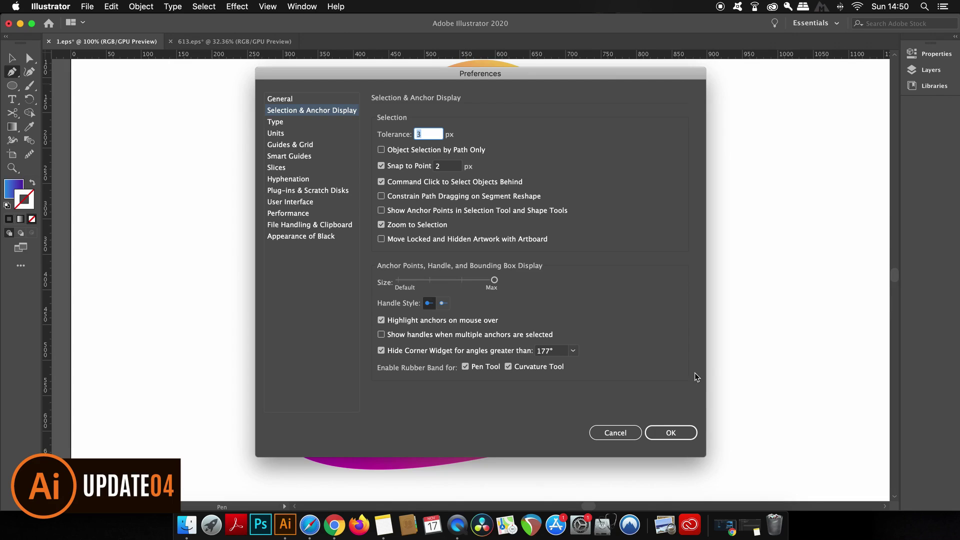
left_click(669, 431)
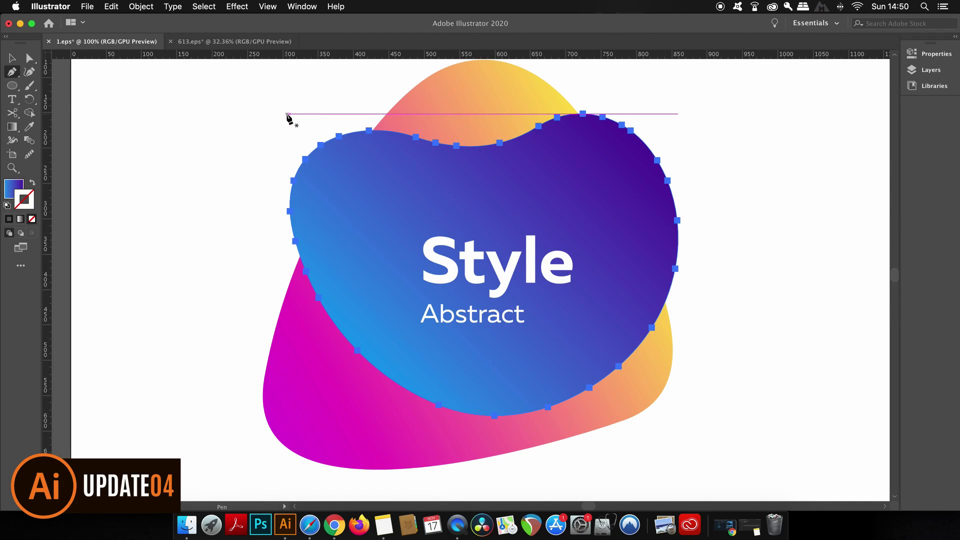
left_click(141, 6)
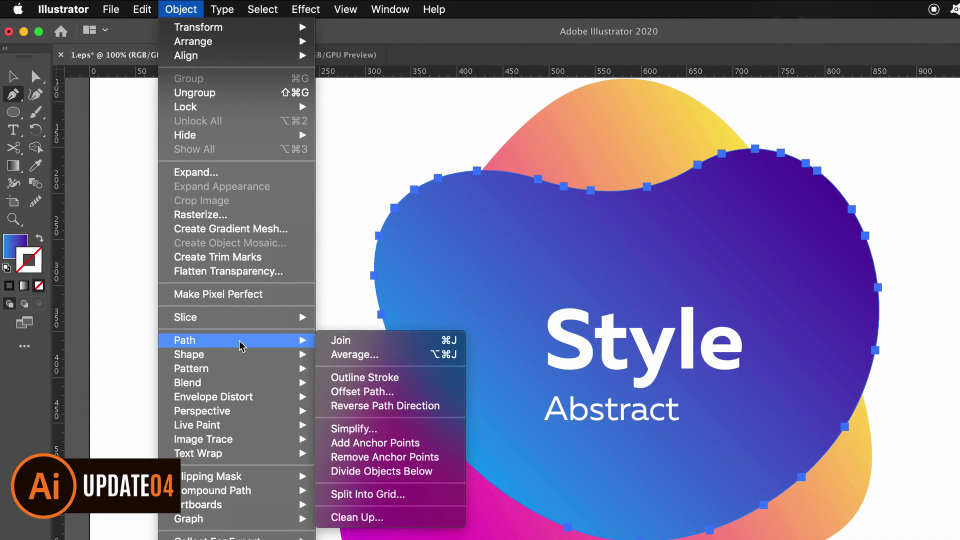
mouse_move(185, 339)
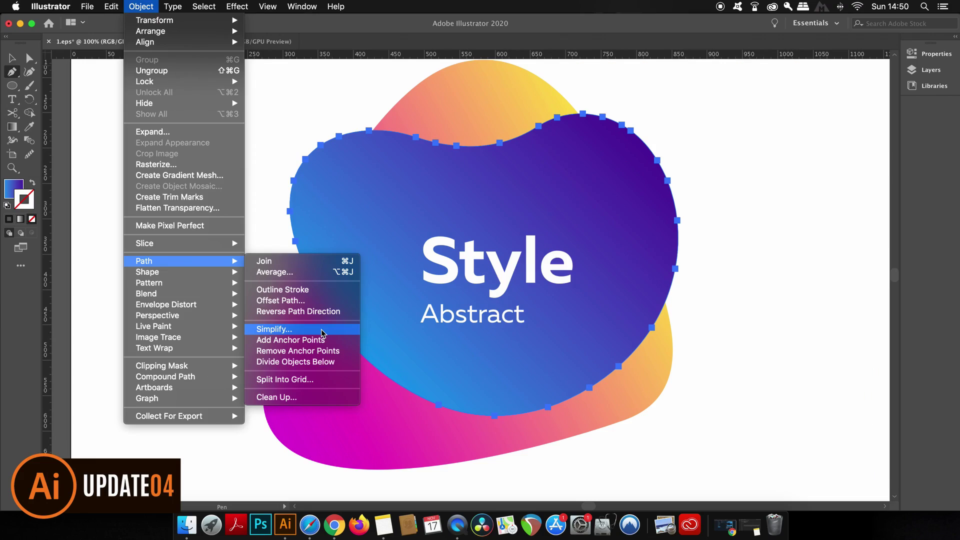
Apply Simplify to the blue blob and drag its slider toward fewer anchor points.
left_click(322, 333)
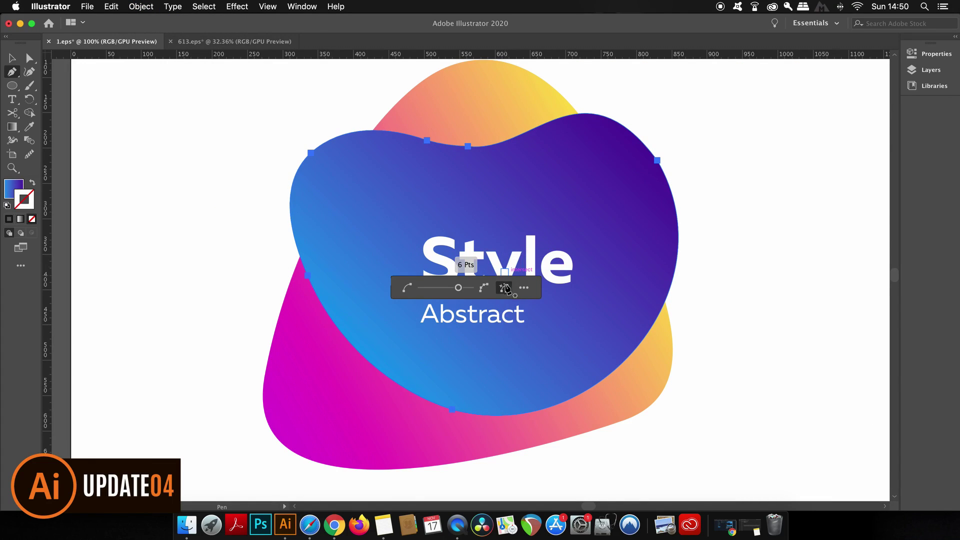
left_click_drag(537, 291, 213, 140)
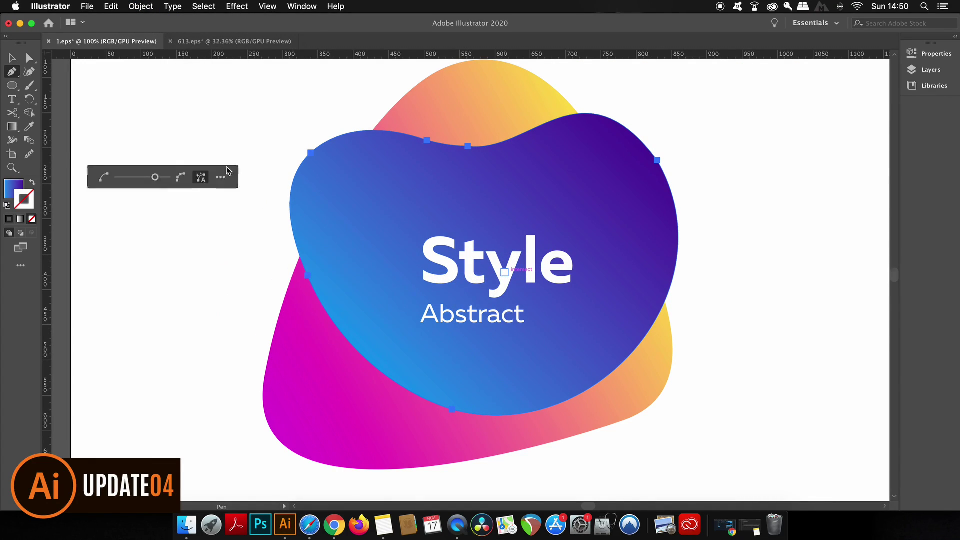
mouse_move(131, 138)
left_mouse_down()
mouse_move(98, 140)
mouse_move(138, 140)
left_mouse_up()
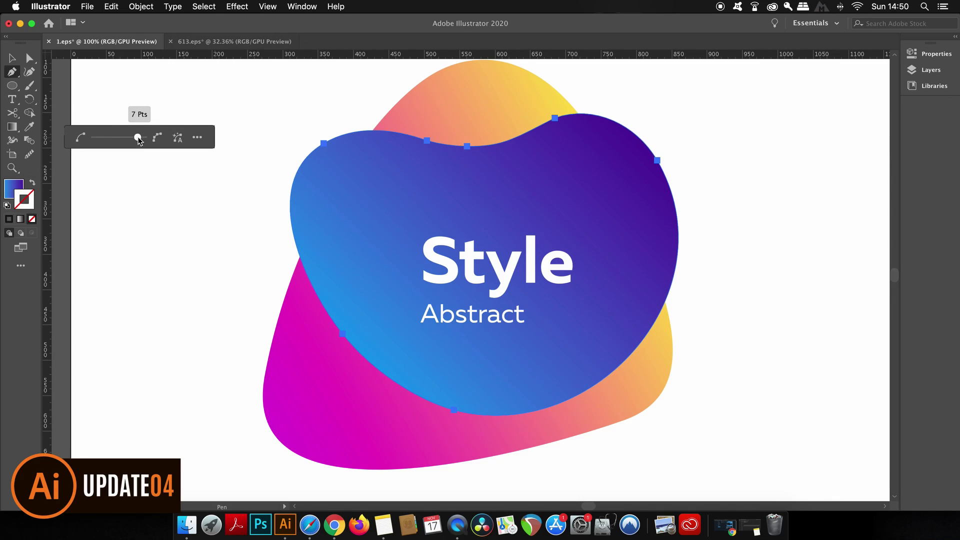
In advanced Simplify, reduce the curve points, set Corner Angle Threshold to 59°, and apply.
left_click(198, 137)
mouse_move(473, 149)
left_mouse_down()
mouse_move(89, 114)
mouse_move(156, 98)
left_mouse_up()
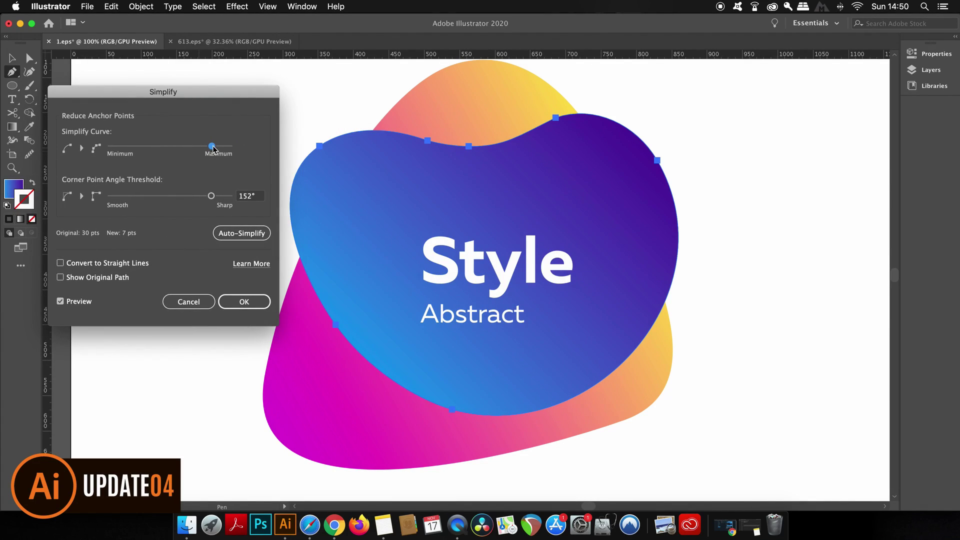
mouse_move(213, 147)
left_mouse_down()
mouse_move(125, 147)
mouse_move(215, 147)
left_mouse_up()
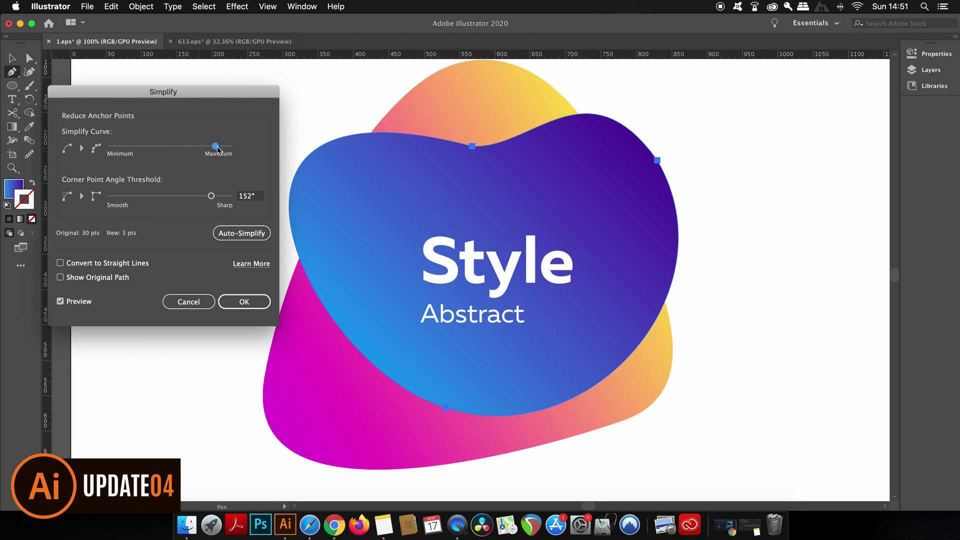
left_click_drag(212, 196, 152, 198)
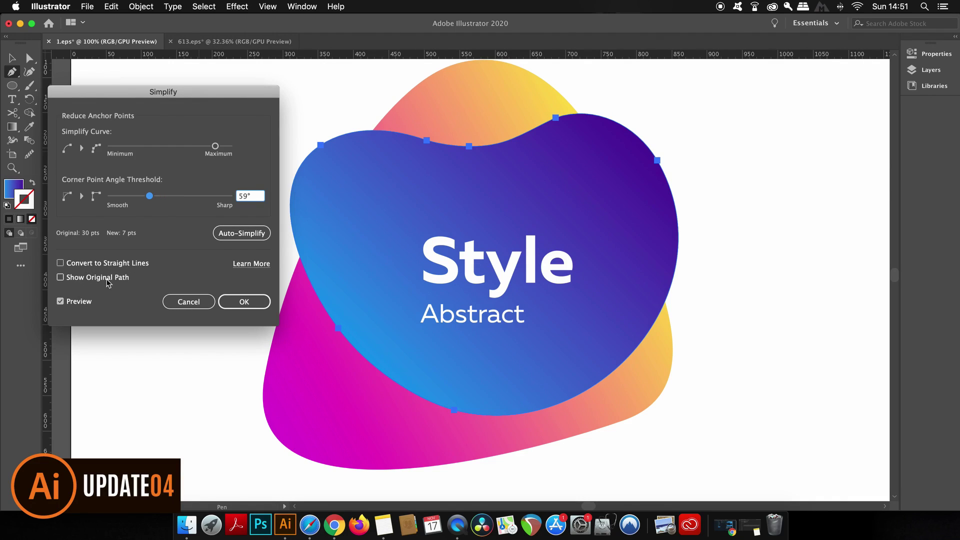
left_click(111, 283)
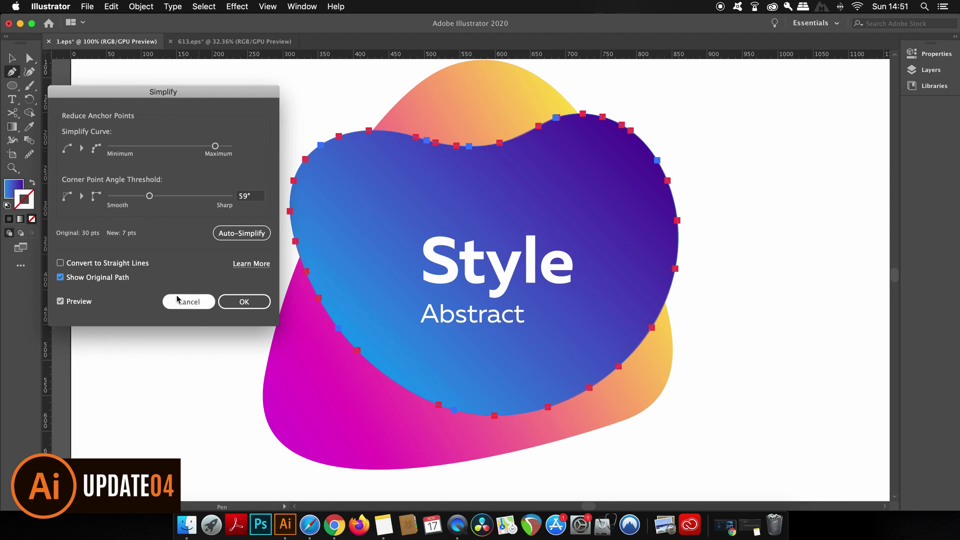
left_click(244, 302)
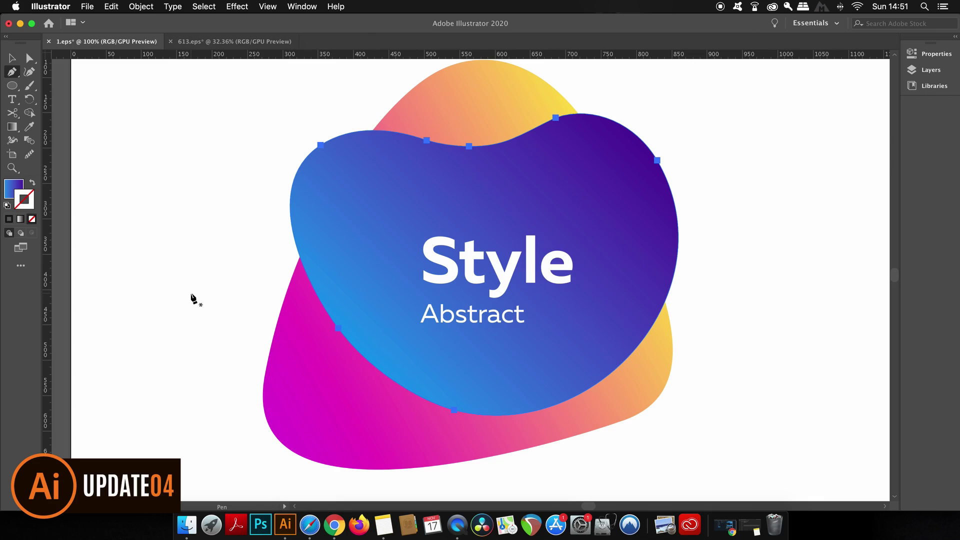
Switch from the Pen to the Selection tool (V).
key("v")
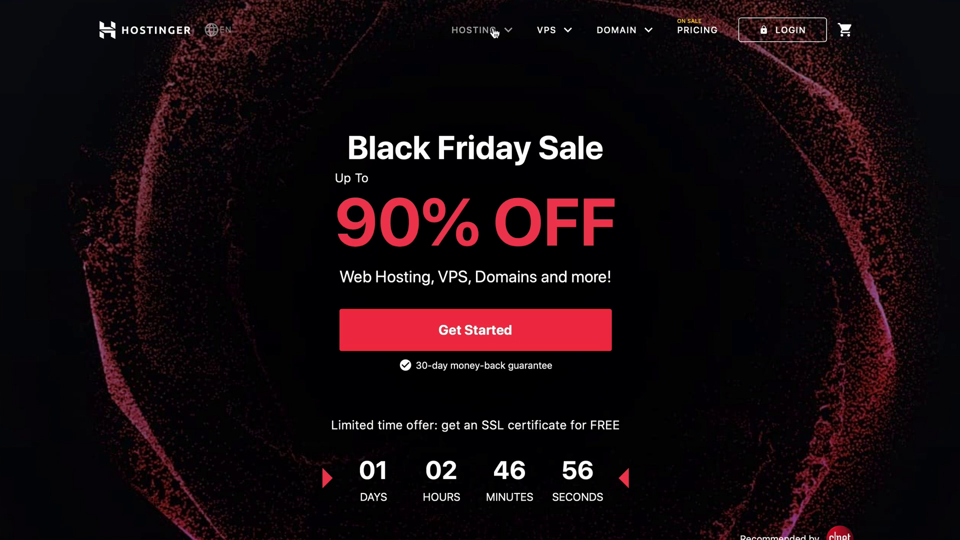
left_click(495, 33)
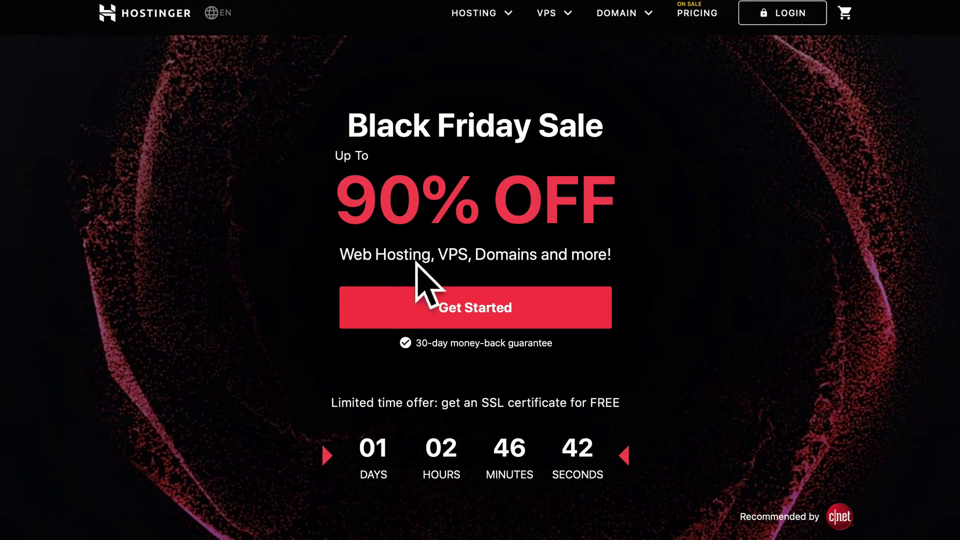
left_click(444, 306)
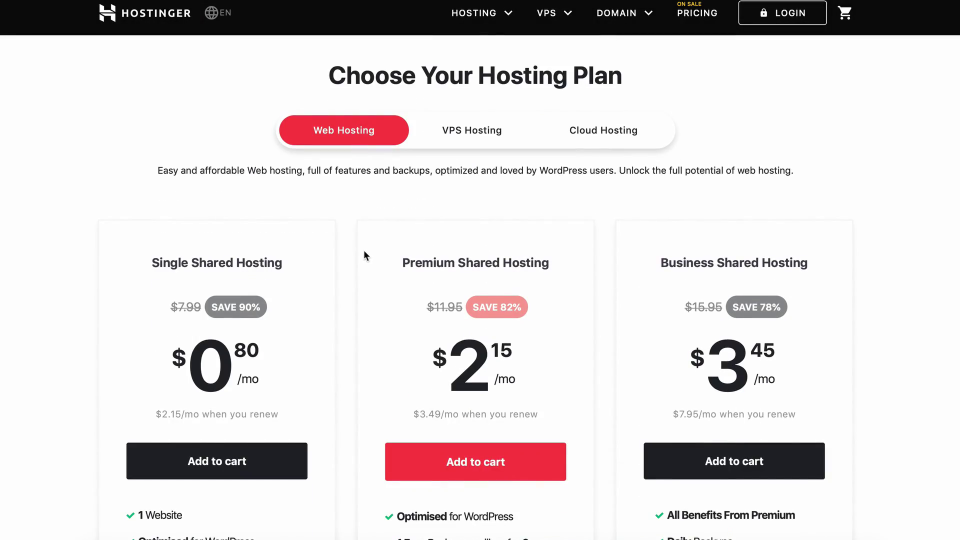
scroll(357, 256, "down", 1)
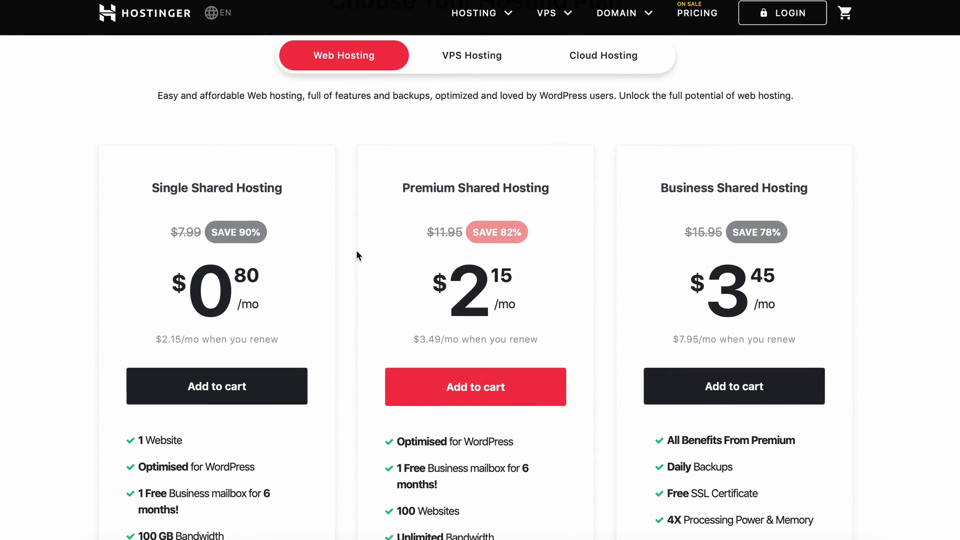
scroll(357, 256, "down", 1)
scroll(357, 252, "down", 1)
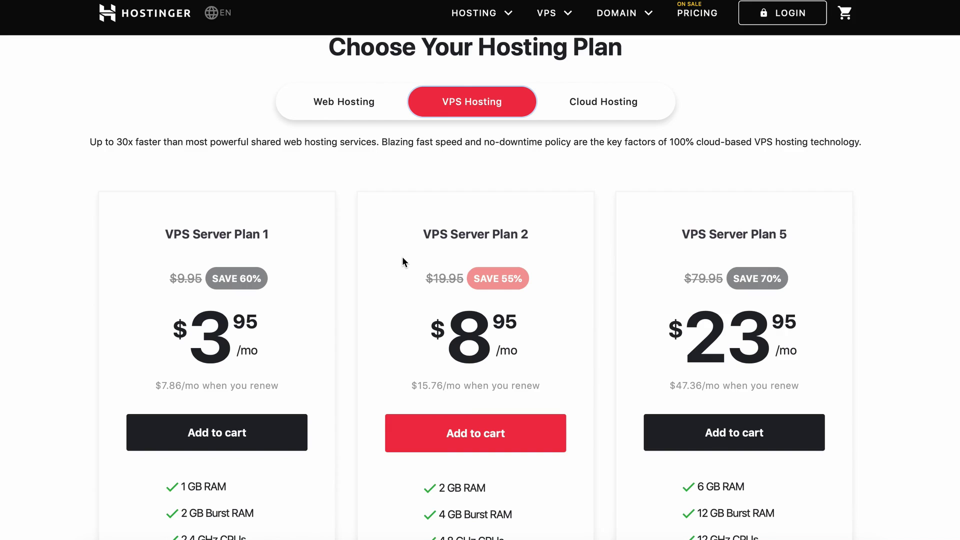
scroll(402, 262, "down", 3)
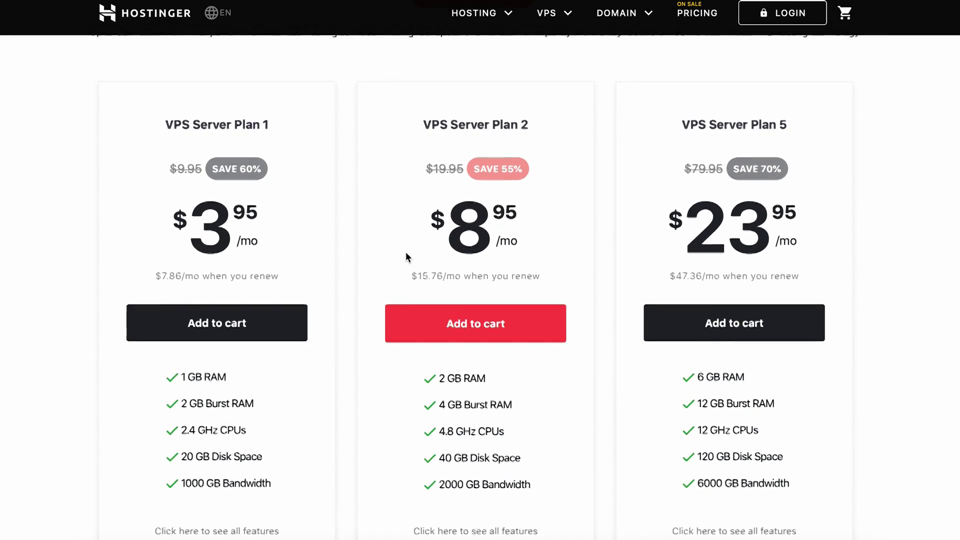
scroll(406, 253, "up", 1)
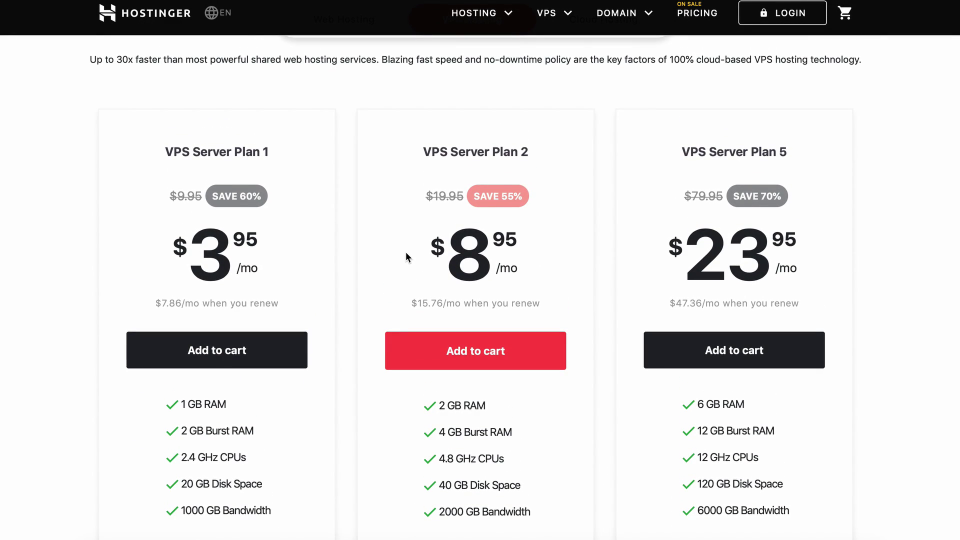
scroll(406, 256, "up", 3)
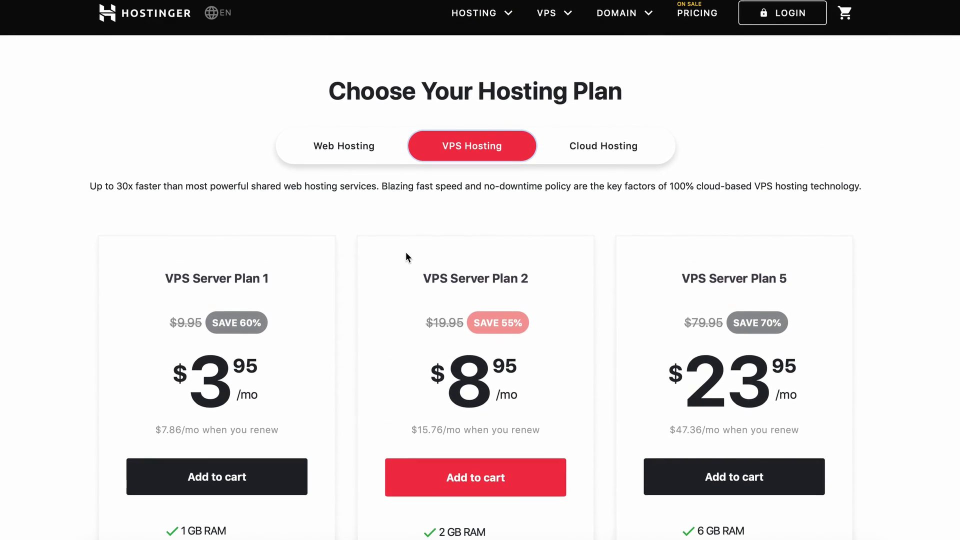
left_click(599, 160)
scroll(411, 291, "down", 2)
scroll(409, 293, "up", 2)
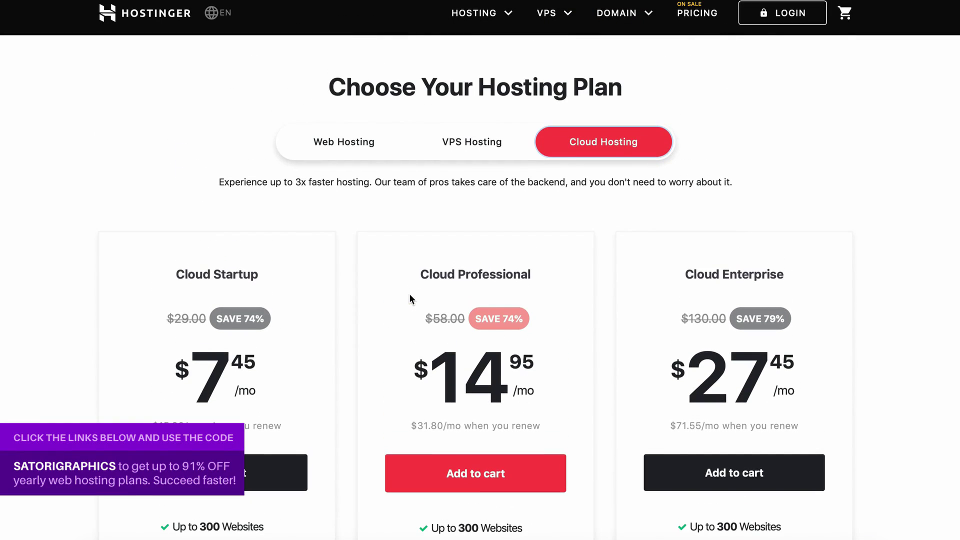
scroll(409, 299, "down", 3)
scroll(409, 299, "up", 1)
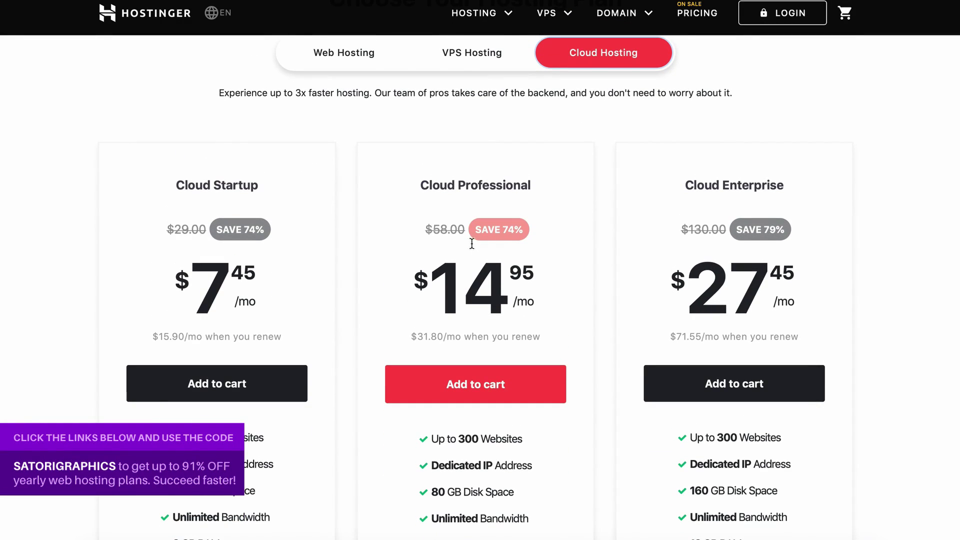
scroll(235, 280, "down", 1)
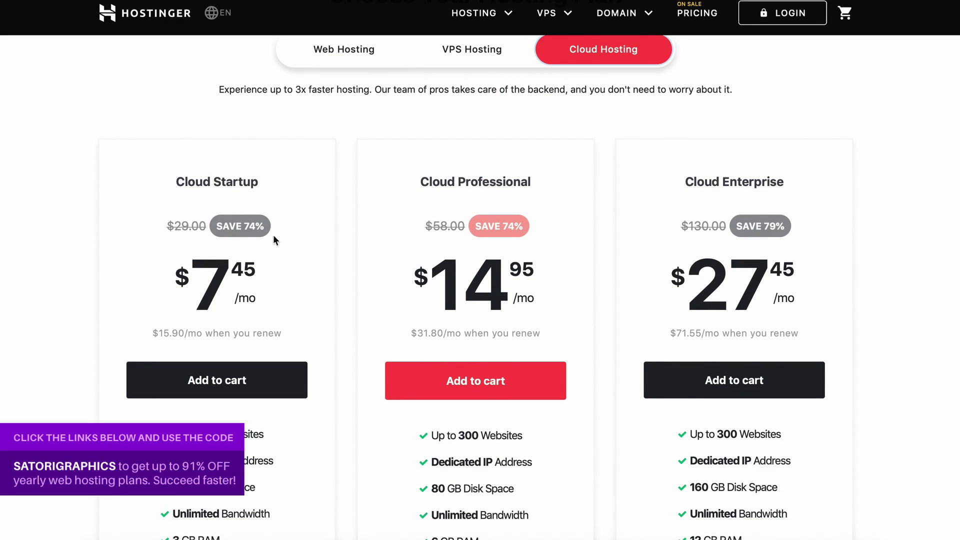
scroll(303, 279, "down", 5)
scroll(303, 279, "up", 1)
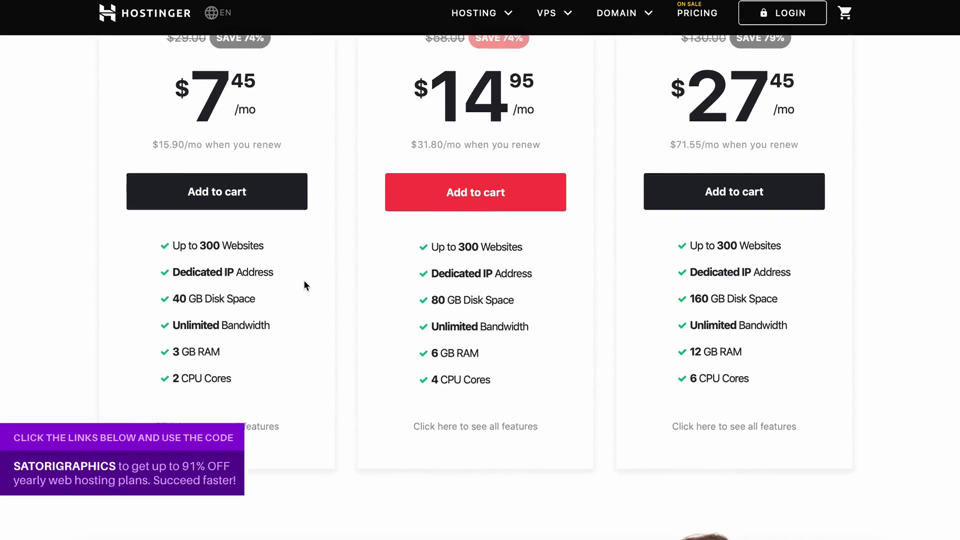
scroll(303, 281, "up", 3)
scroll(303, 281, "up", 2)
scroll(304, 280, "up", 2)
scroll(304, 281, "up", 3)
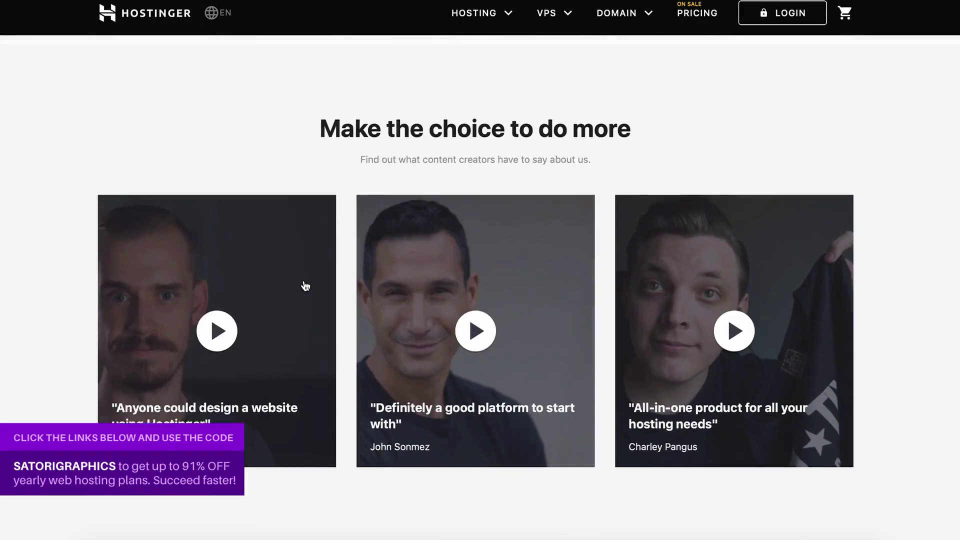
scroll(305, 286, "up", 3)
scroll(306, 286, "up", 4)
scroll(305, 285, "up", 4)
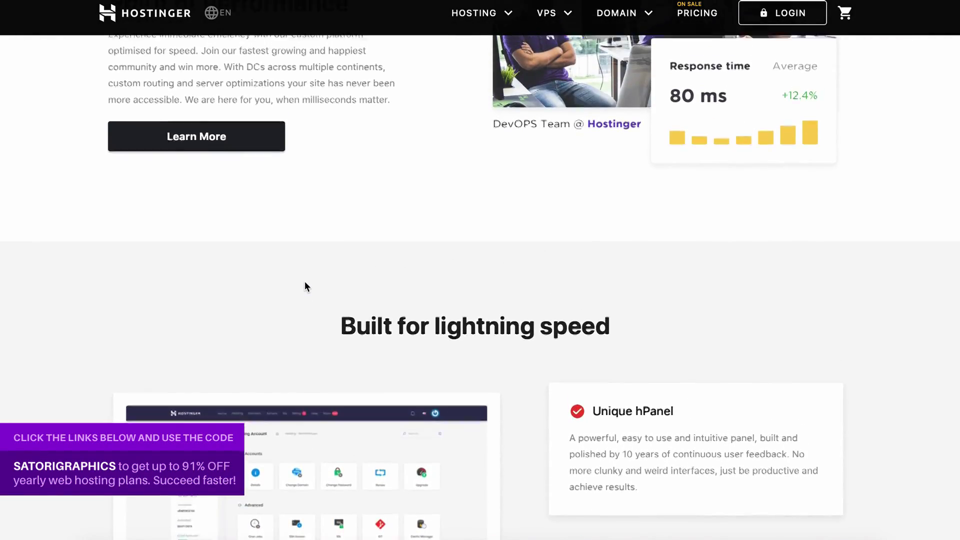
scroll(305, 286, "up", 5)
scroll(304, 285, "up", 5)
scroll(305, 285, "up", 10)
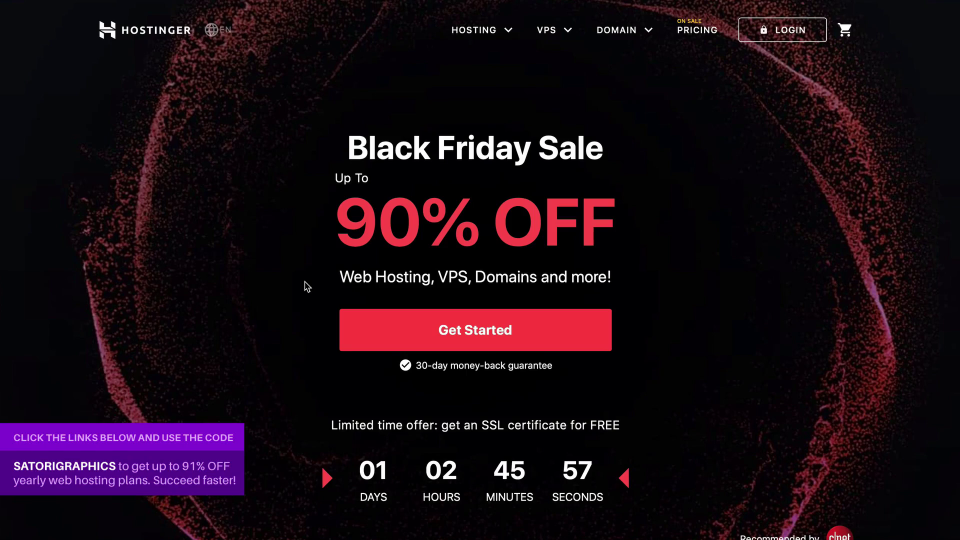